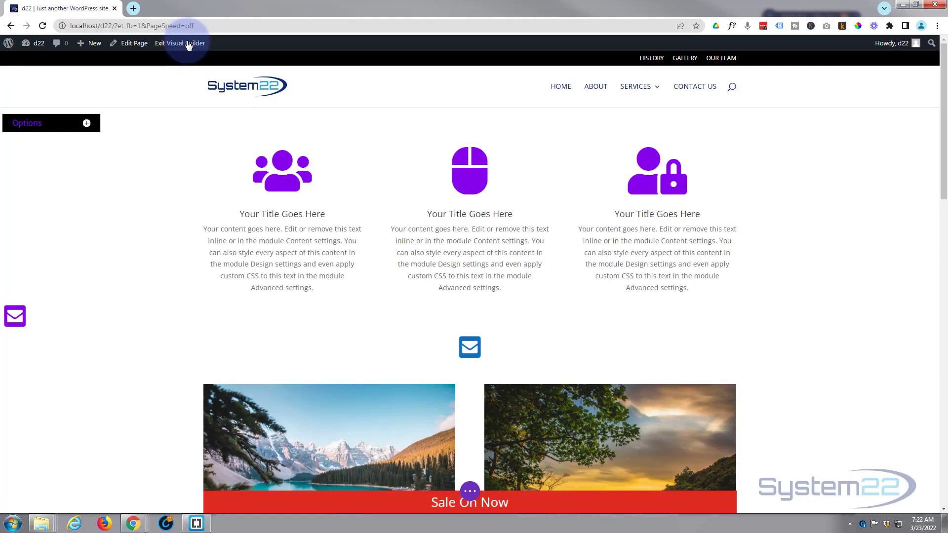
# Delete the red "Sale On Now" row from the page.
pyautogui.scroll(-3, 165, 311)
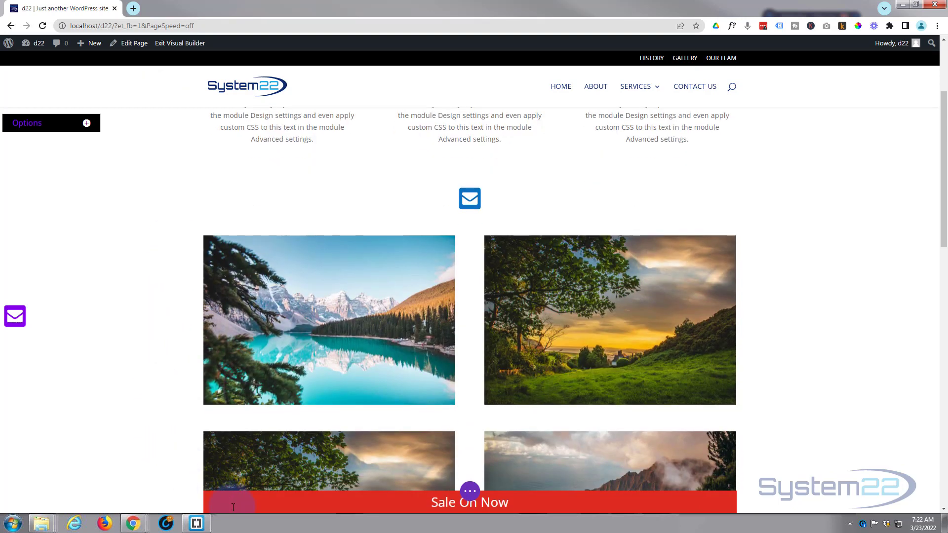
pyautogui.moveTo(233, 508)
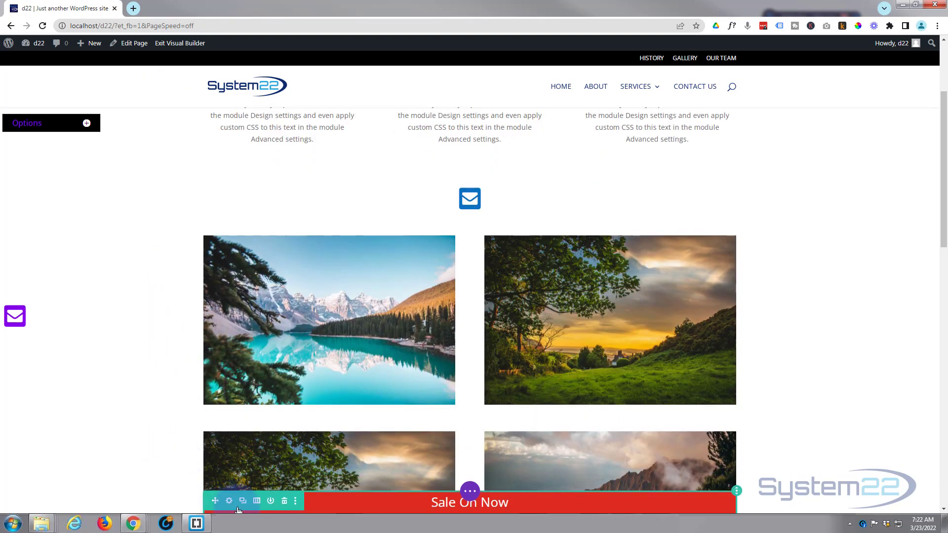
pyautogui.click(284, 503)
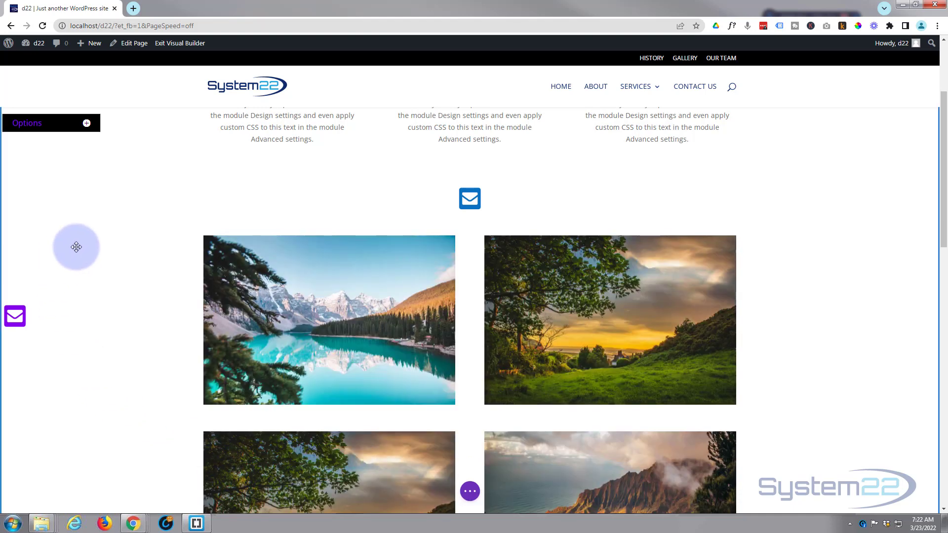
# Insert a single-column row below the three user-icon blurbs and add a Countdown Timer module to it.
pyautogui.scroll(3, 79, 247)
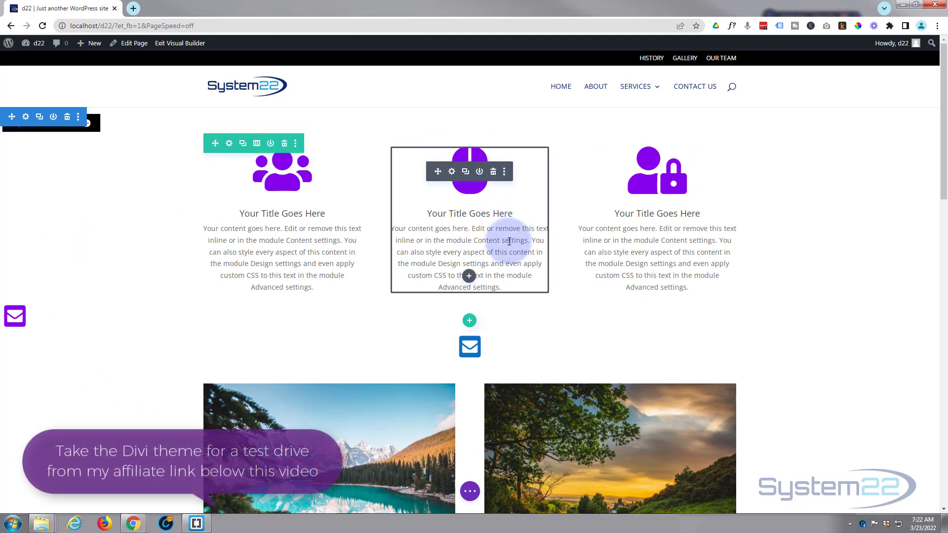
pyautogui.scroll(-3, 153, 275)
pyautogui.scroll(-5, 153, 275)
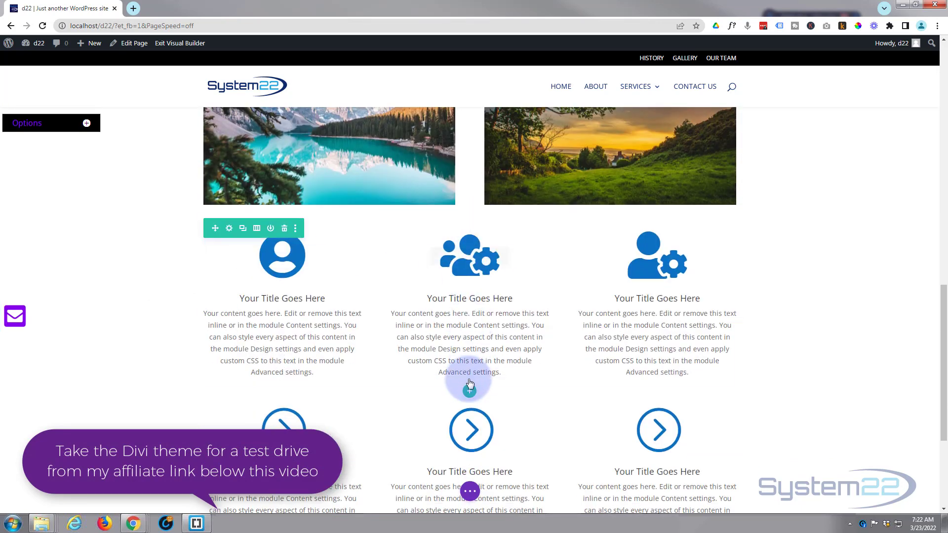
pyautogui.click(470, 392)
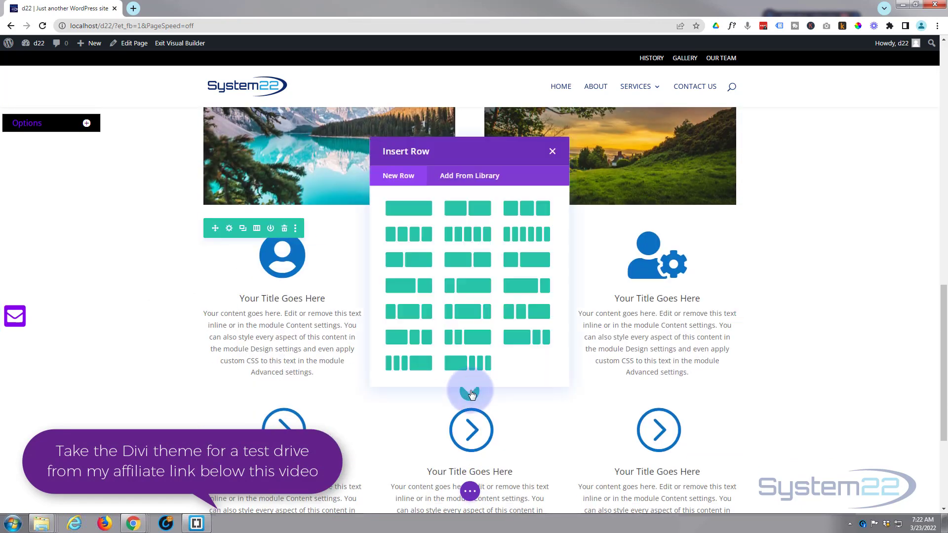
pyautogui.click(413, 211)
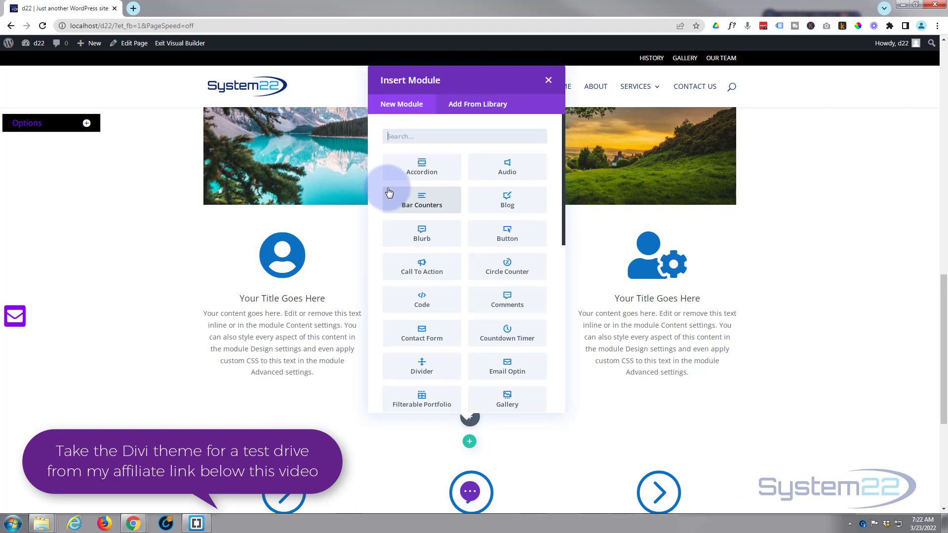
pyautogui.click(516, 338)
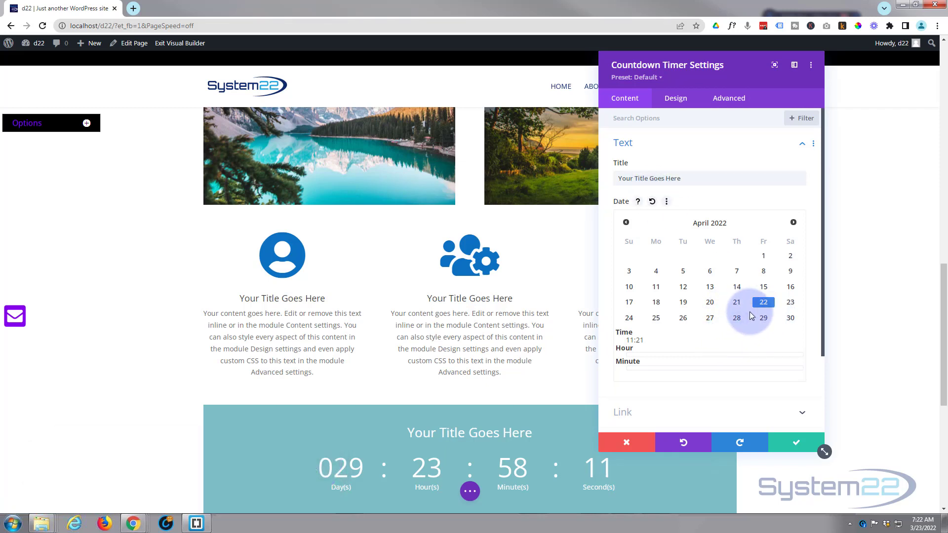
# Set the countdown timer's title to "Massive Sale Starts Today".
pyautogui.moveTo(681, 178); pyautogui.dragTo(613, 179)
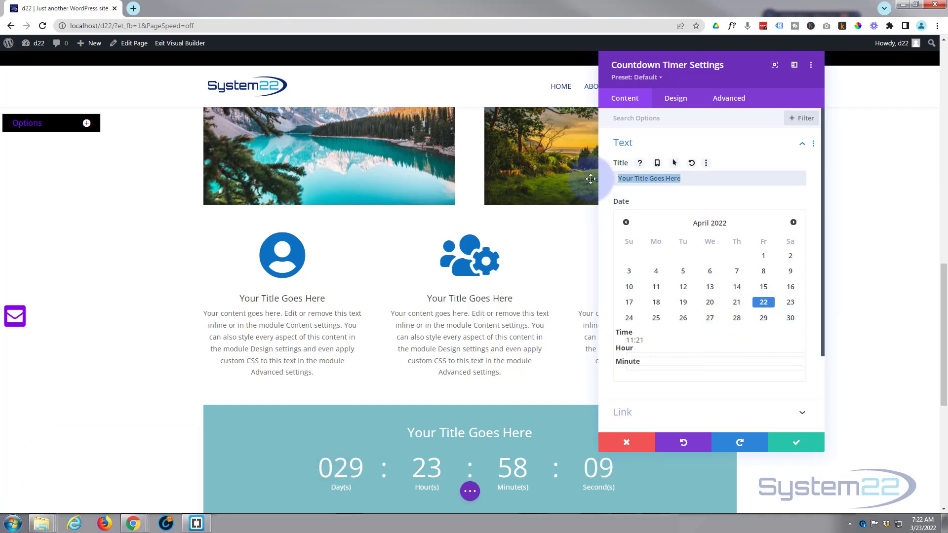
pyautogui.write('Mas')
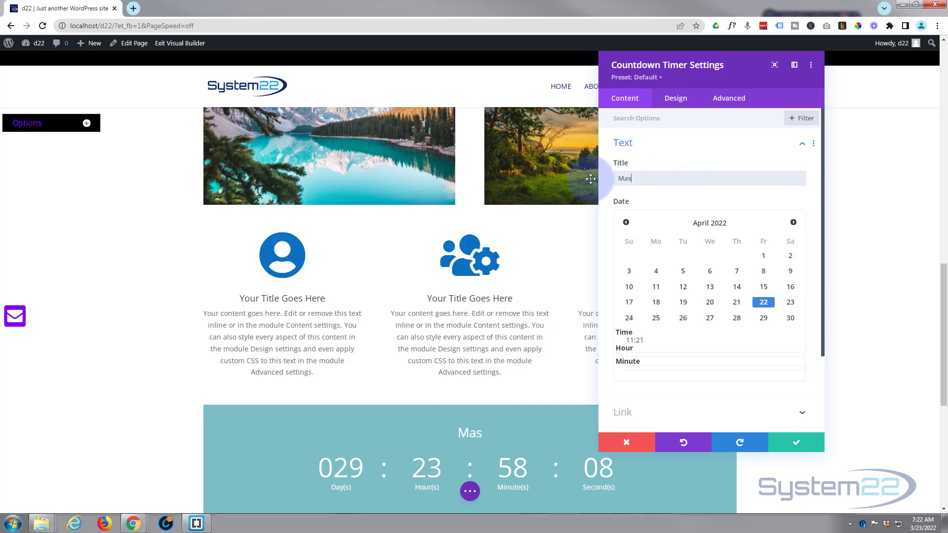
pyautogui.write('sive Sale')
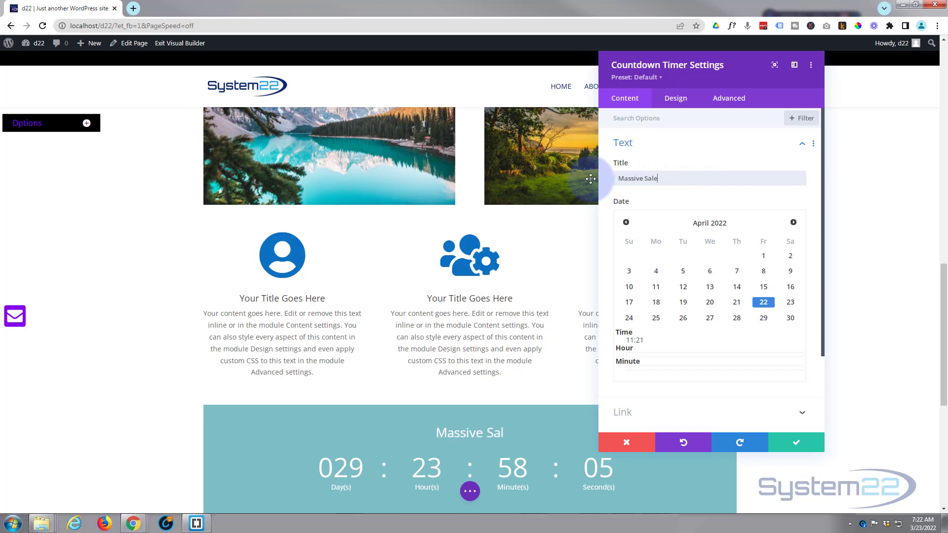
pyautogui.write(' Starts Today')
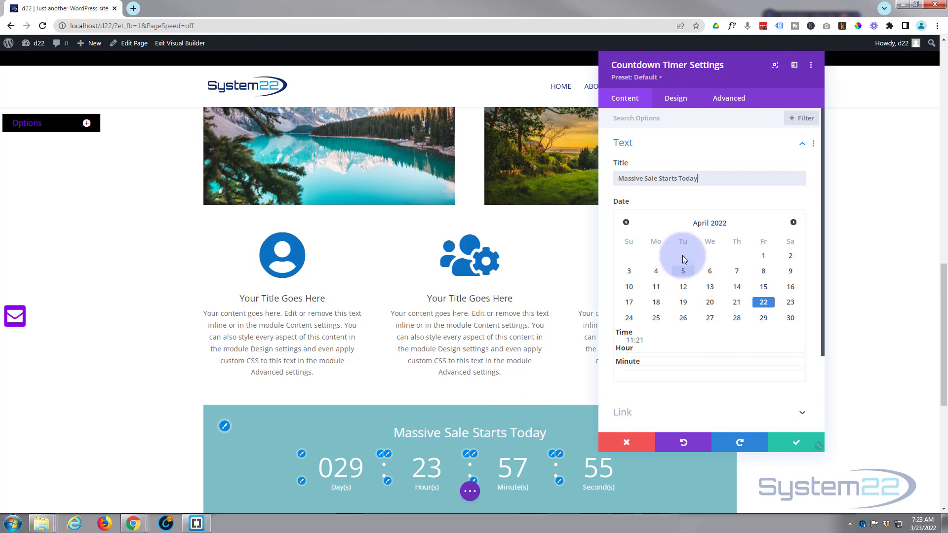
# Set the countdown timer's module link URL to # and keep the link target as In The Same Window.
pyautogui.scroll(-2, 691, 326)
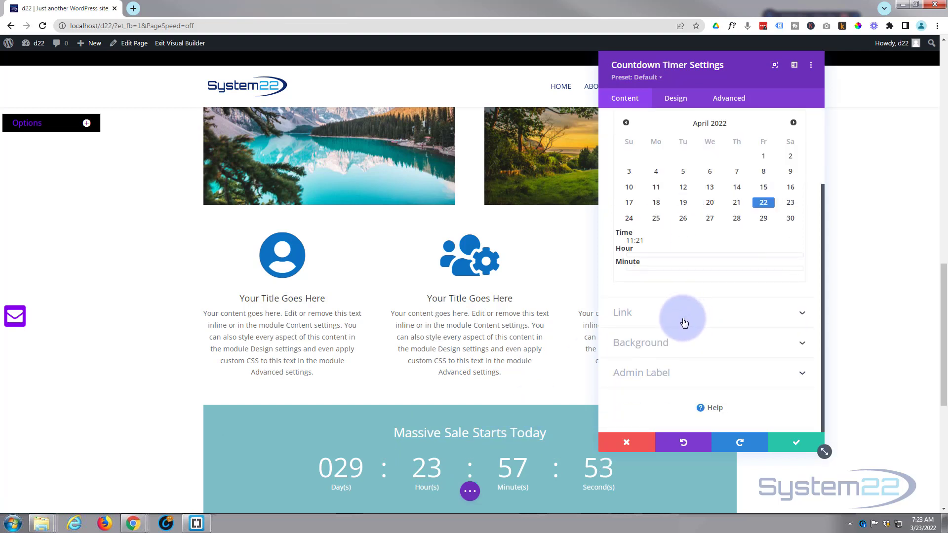
pyautogui.click(663, 316)
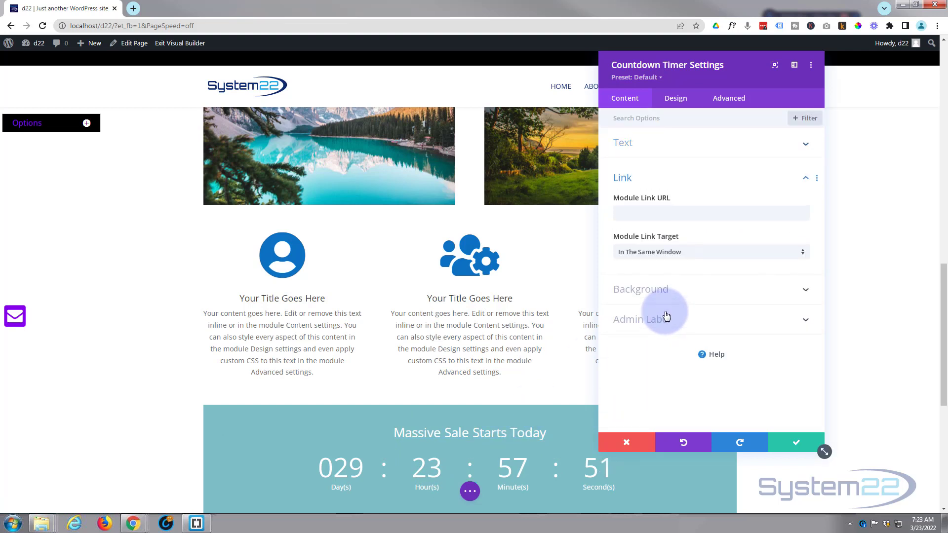
pyautogui.click(633, 212)
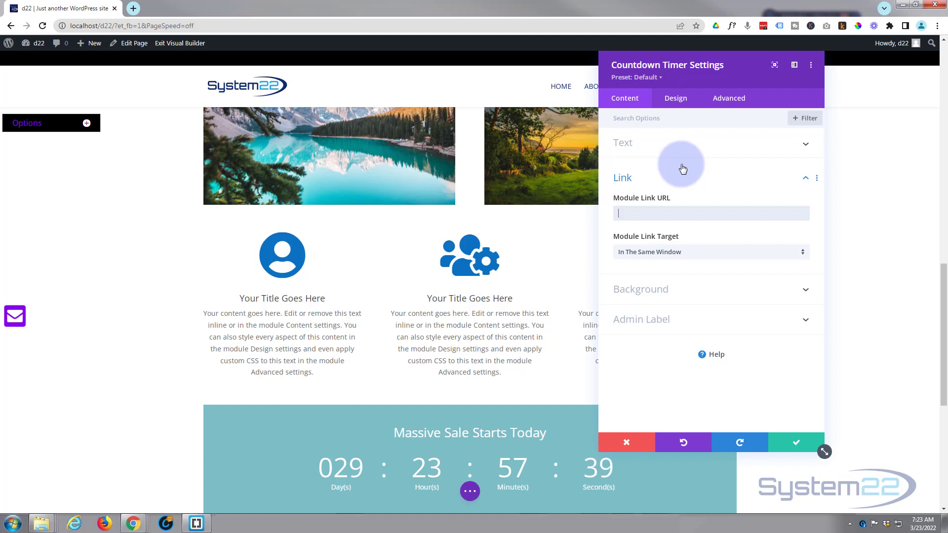
pyautogui.write('#')
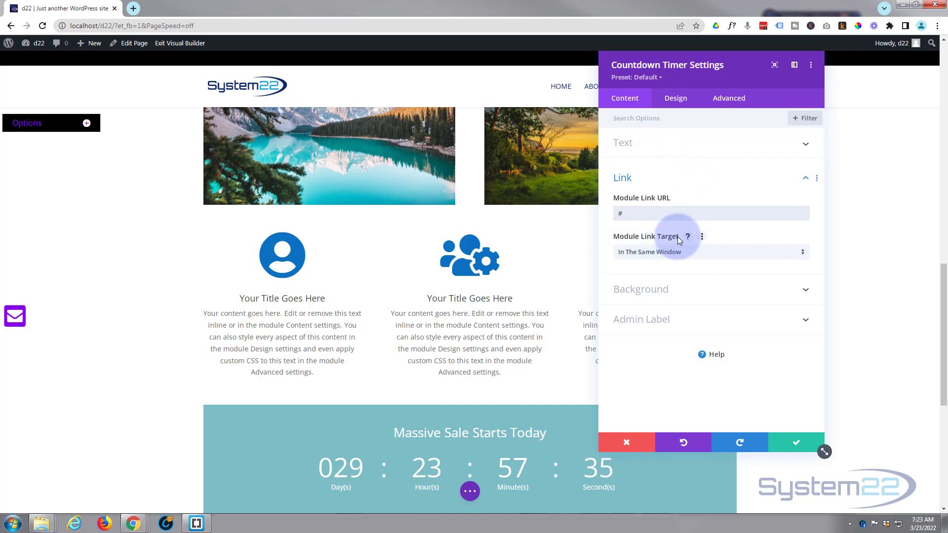
pyautogui.click(699, 255)
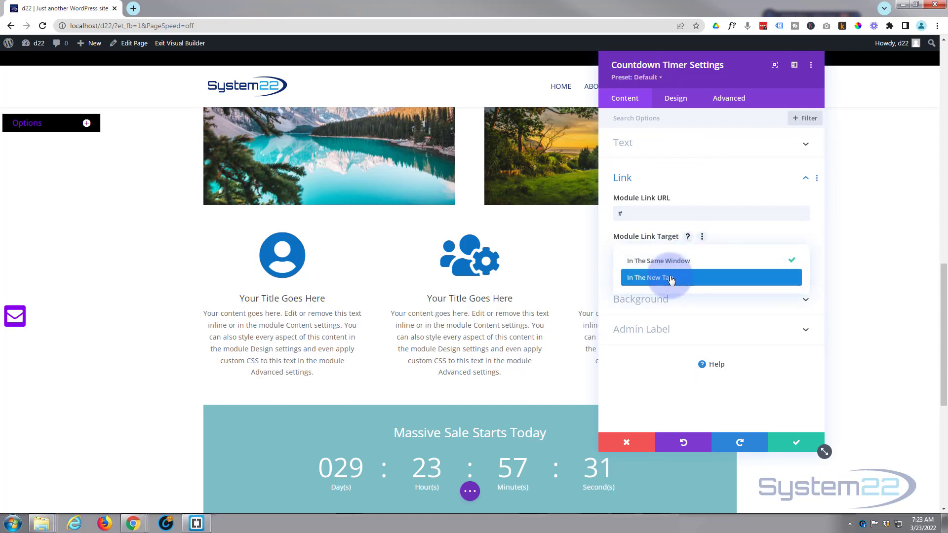
pyautogui.click(609, 256)
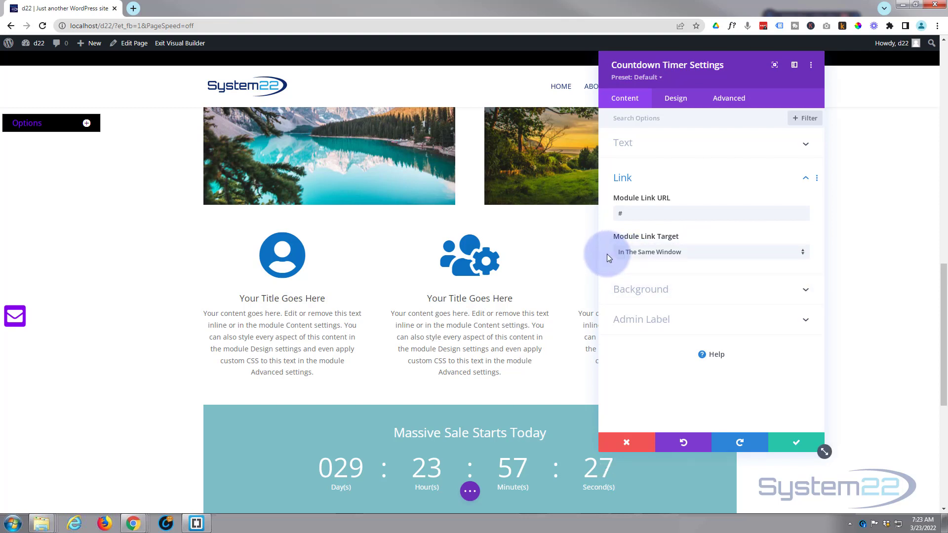
# Set the countdown timer's background color to the saved red #e02b20.
pyautogui.click(689, 288)
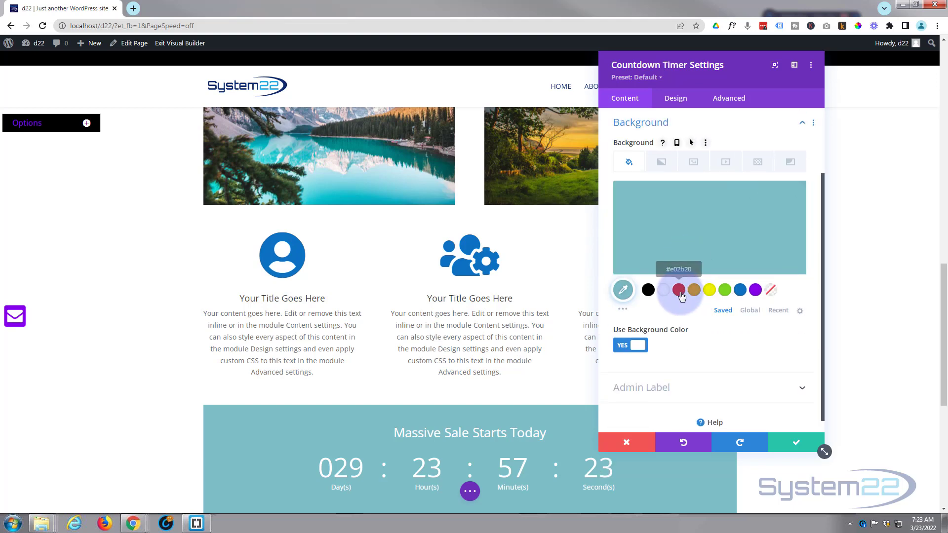
pyautogui.click(680, 292)
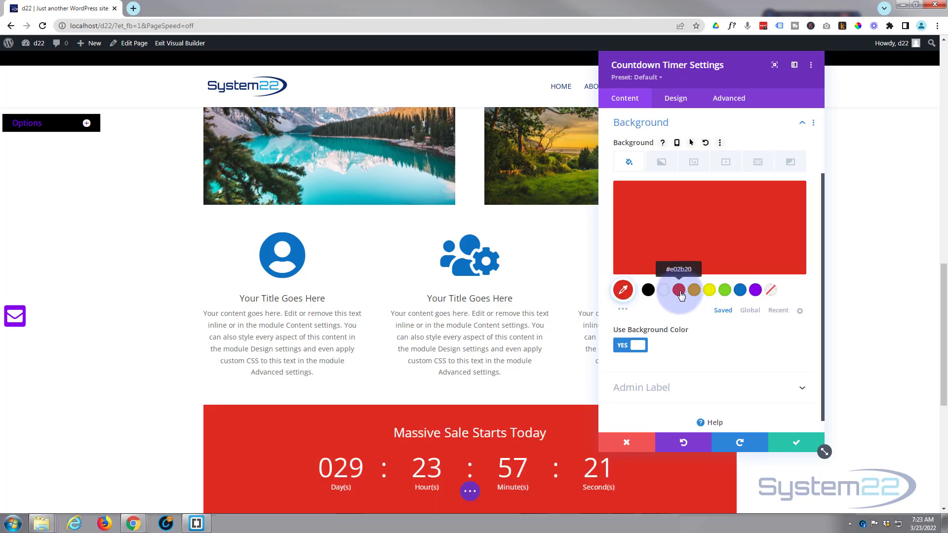
pyautogui.scroll(-3, 556, 340)
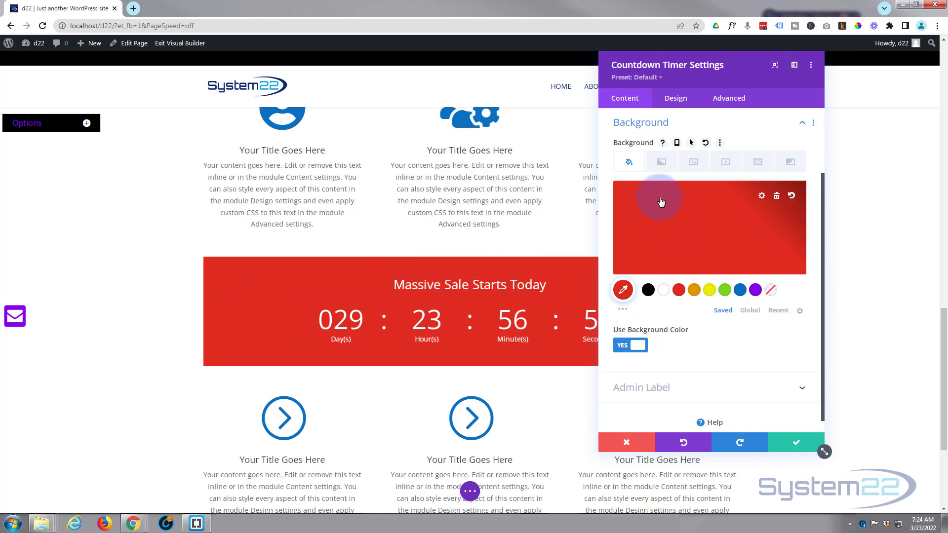
# Set the countdown timer's top padding to 10px and save the module settings.
pyautogui.click(675, 100)
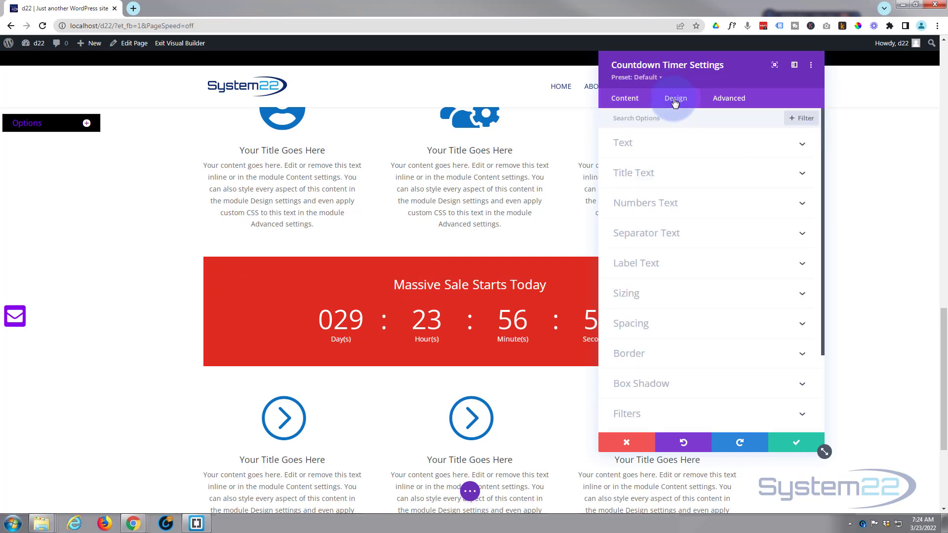
pyautogui.click(704, 322)
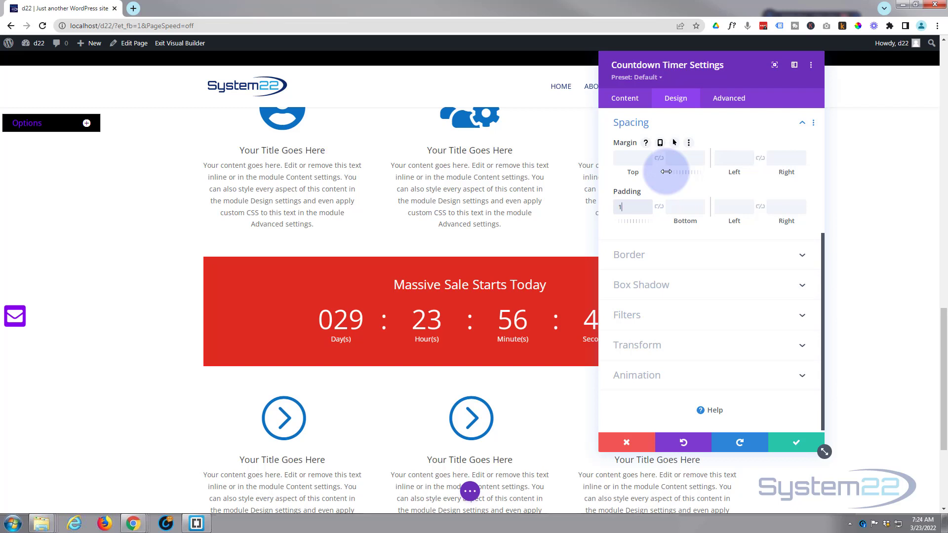
pyautogui.write('px')
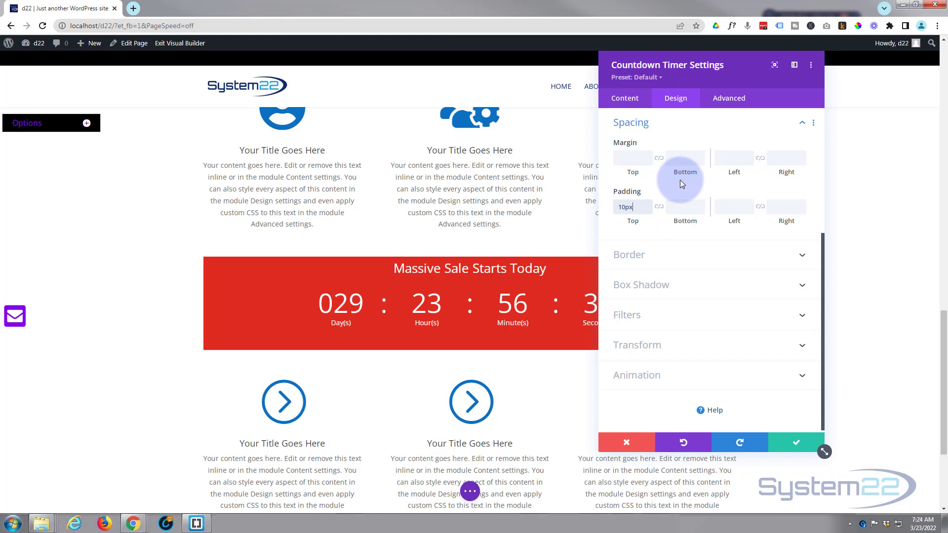
pyautogui.click(796, 448)
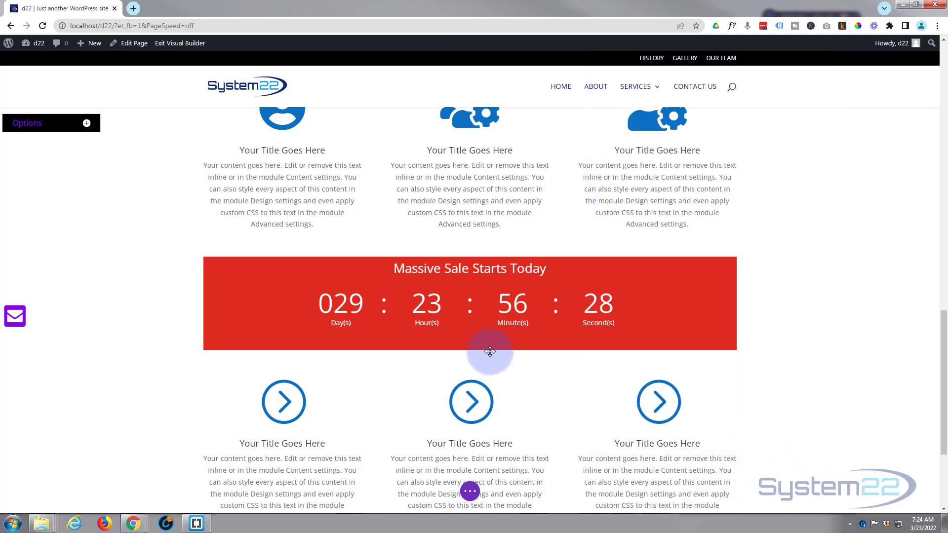
# Add a Button module directly below the countdown timer in the same row.
pyautogui.moveTo(469, 336)
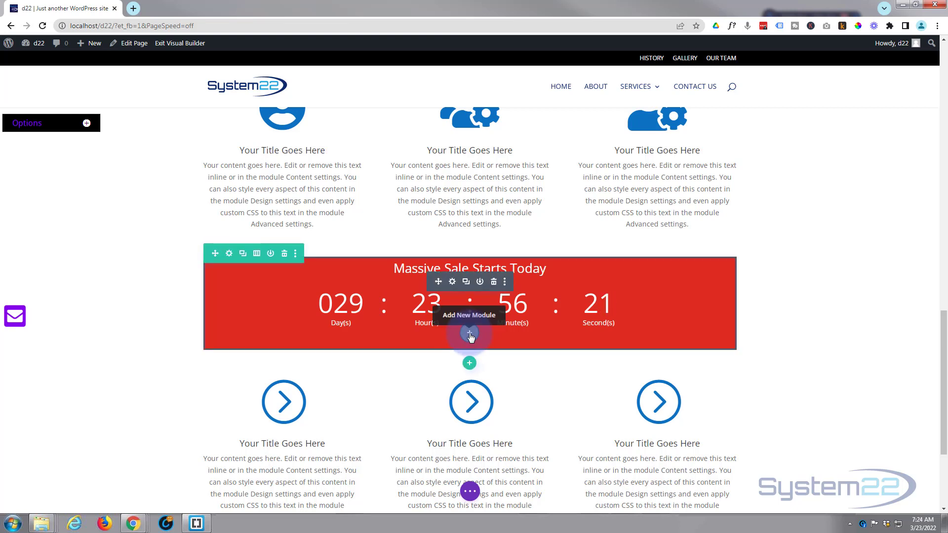
pyautogui.click(470, 334)
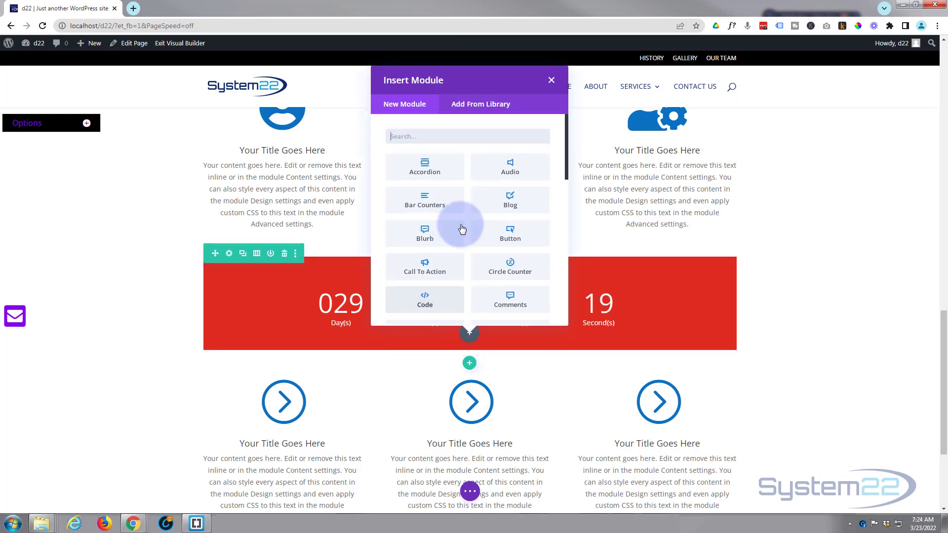
pyautogui.click(508, 230)
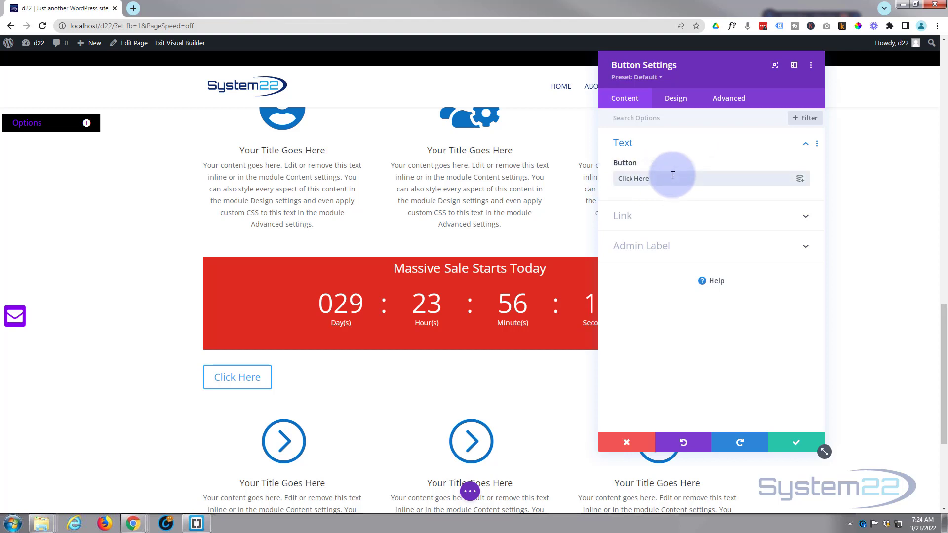
# Keep the button text as "Click Here" and set the button link URL to #.
pyautogui.moveTo(673, 176); pyautogui.dragTo(616, 178)
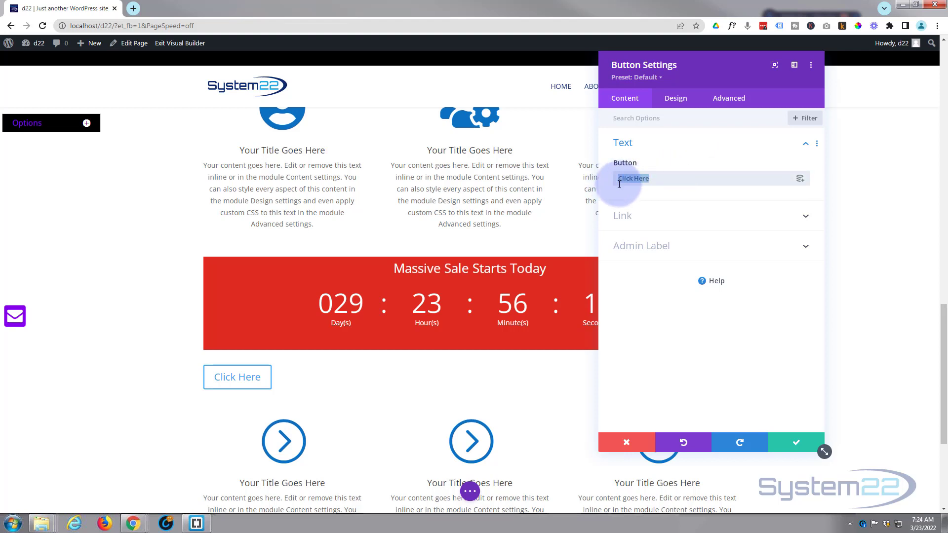
pyautogui.click(671, 216)
pyautogui.click(642, 213)
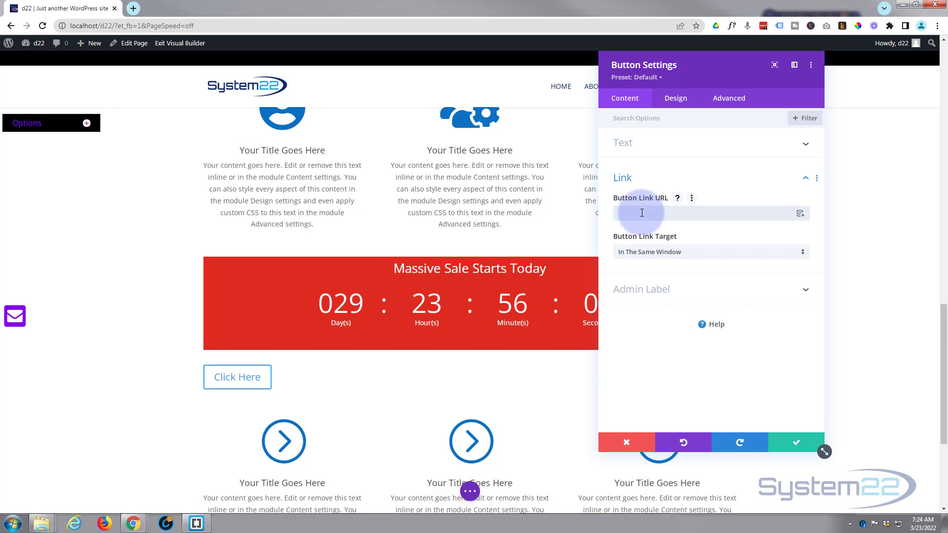
pyautogui.write('#')
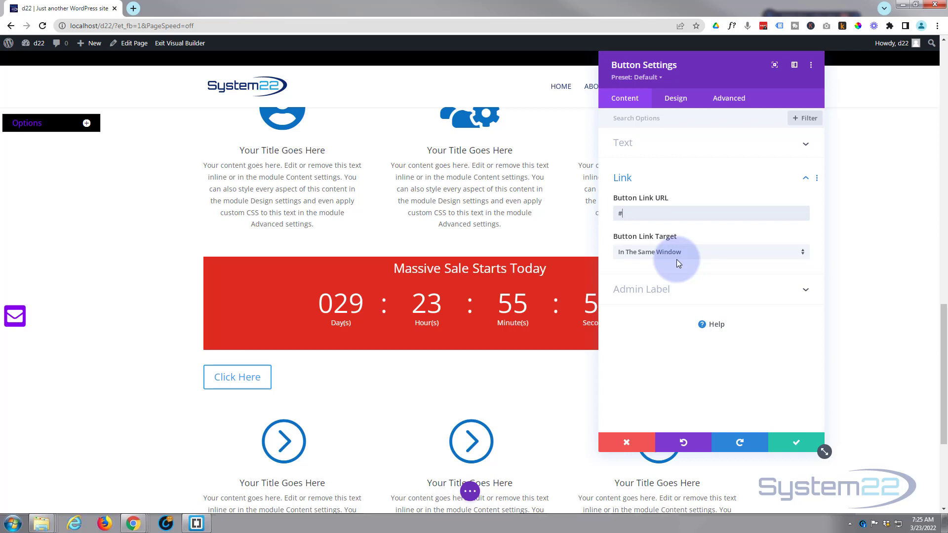
# Center the button's alignment and enable custom styles for the button.
pyautogui.click(679, 101)
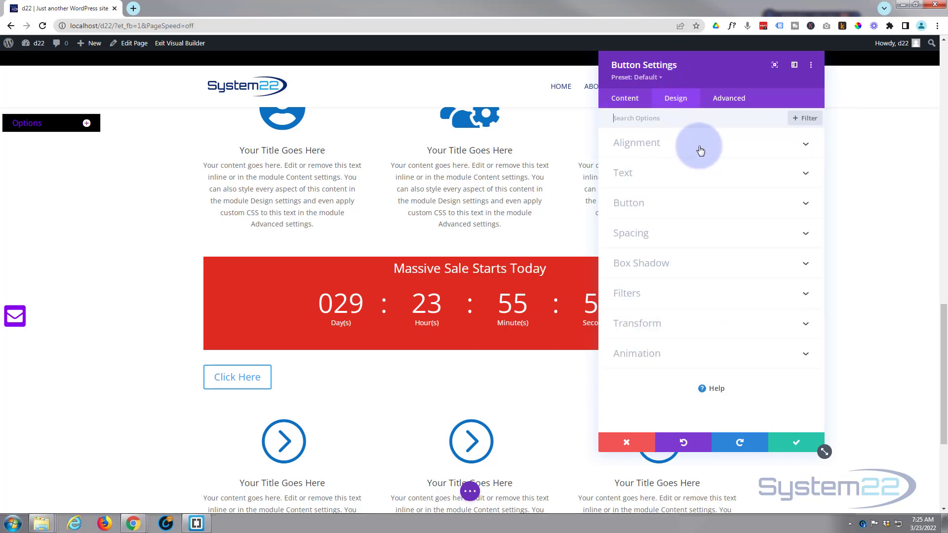
pyautogui.click(707, 180)
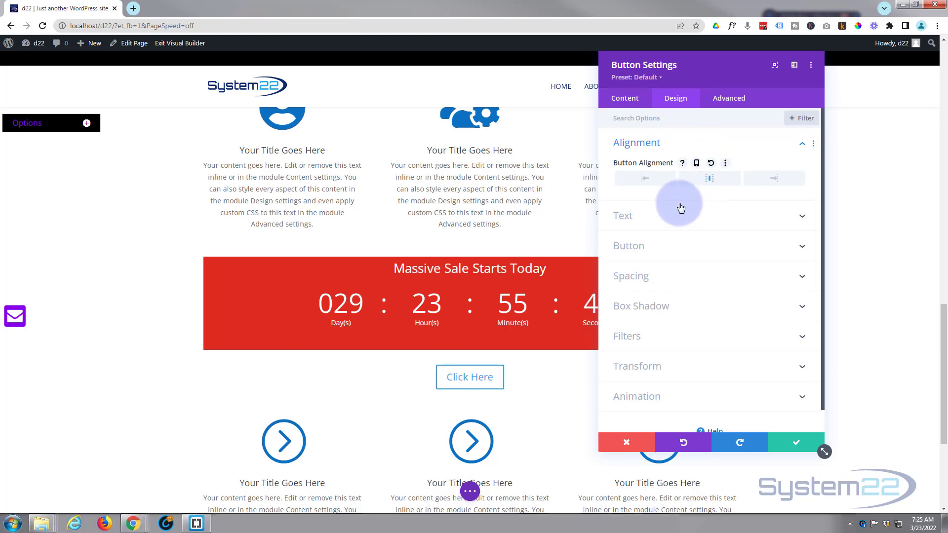
pyautogui.scroll(-1, 690, 218)
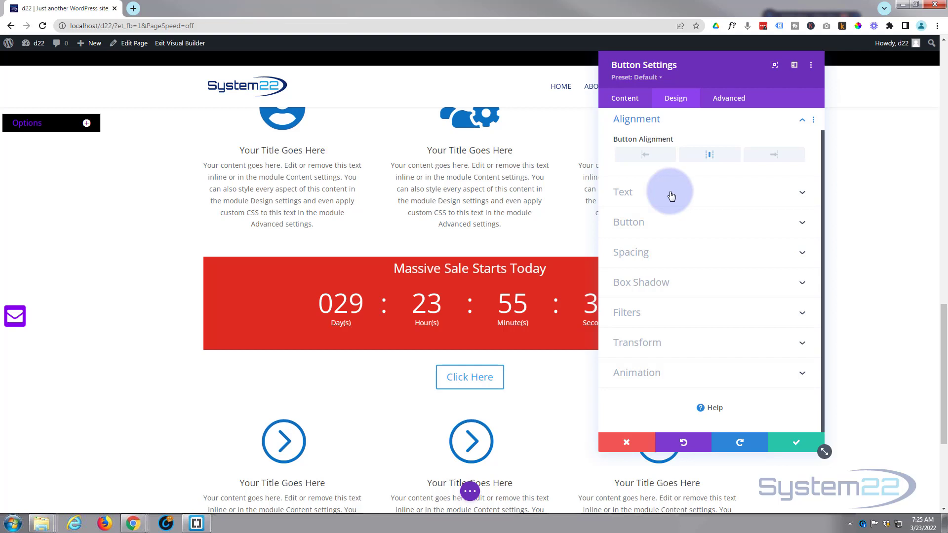
pyautogui.click(669, 228)
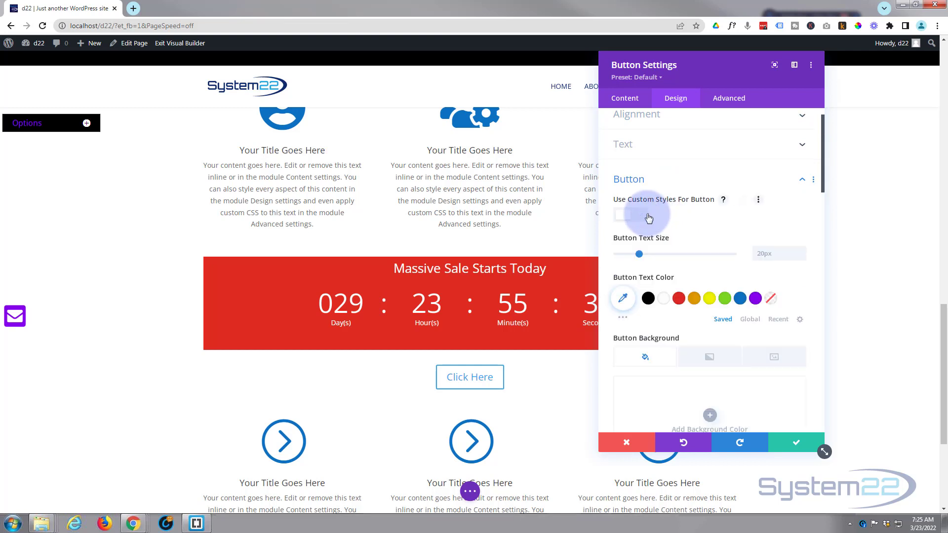
# Turn on custom styles for the button and set its text color to white (#ffffff).
pyautogui.click(648, 217)
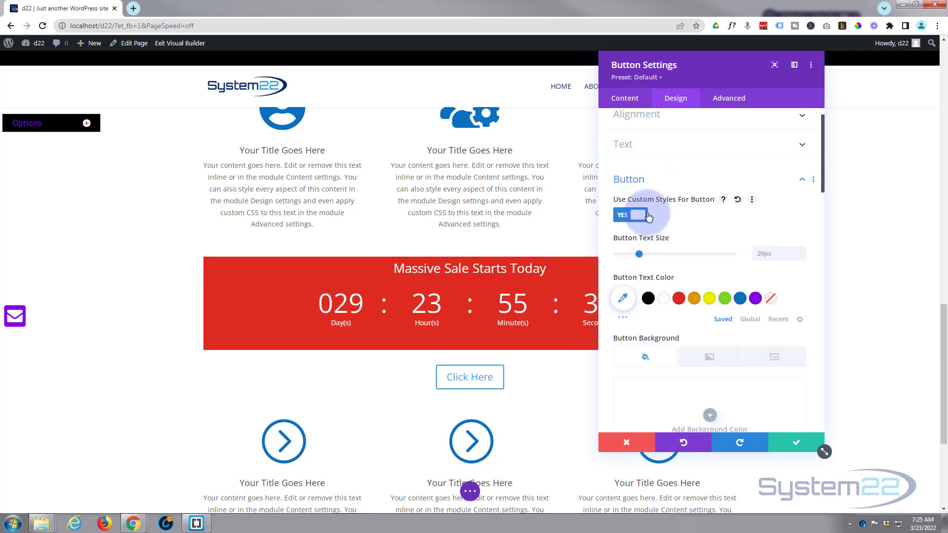
pyautogui.click(664, 300)
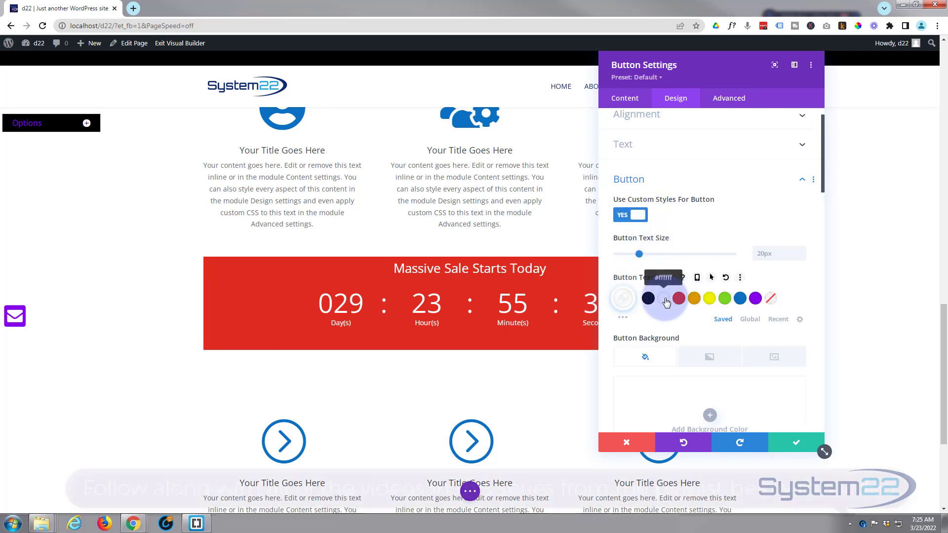
# Enable hover options for the button background and switch to its hover state.
pyautogui.scroll(-3, 666, 292)
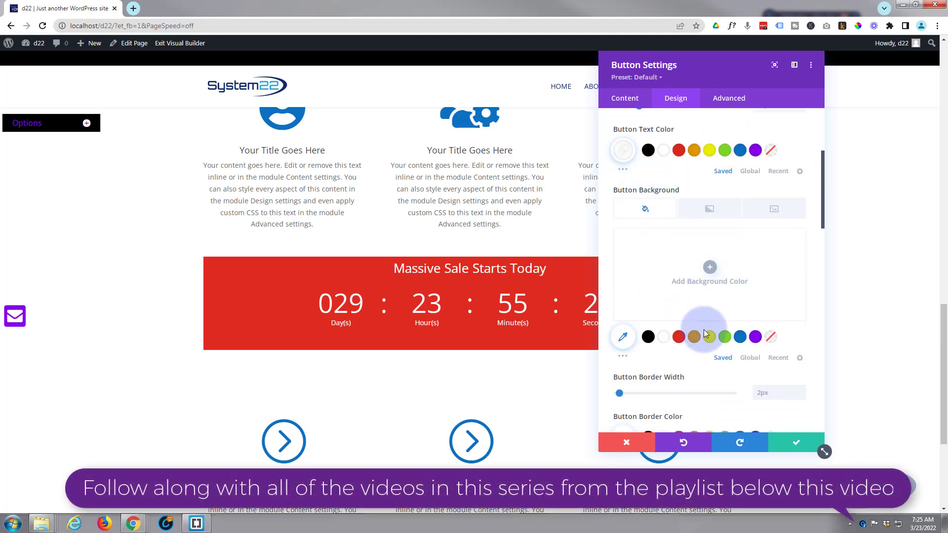
pyautogui.scroll(-1, 697, 413)
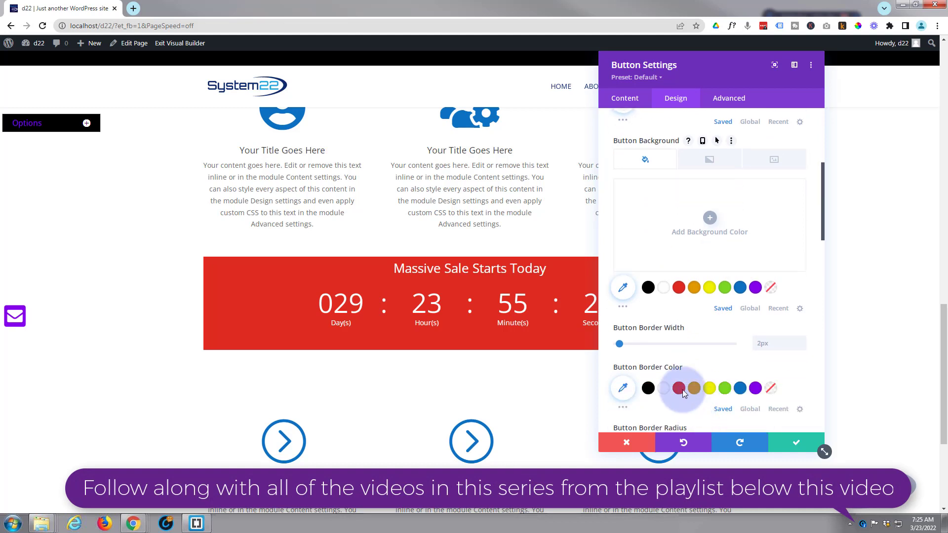
pyautogui.scroll(-1, 662, 349)
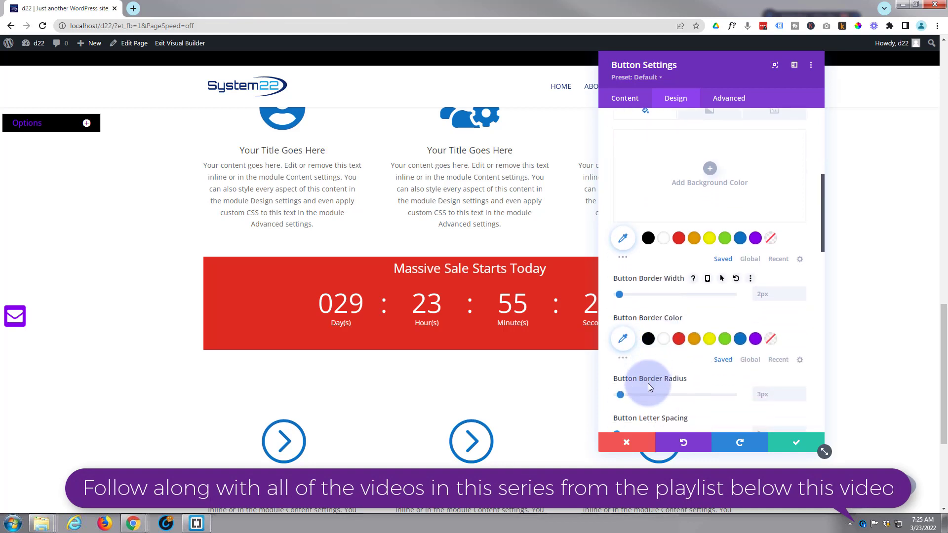
pyautogui.scroll(2, 676, 373)
pyautogui.scroll(1, 677, 372)
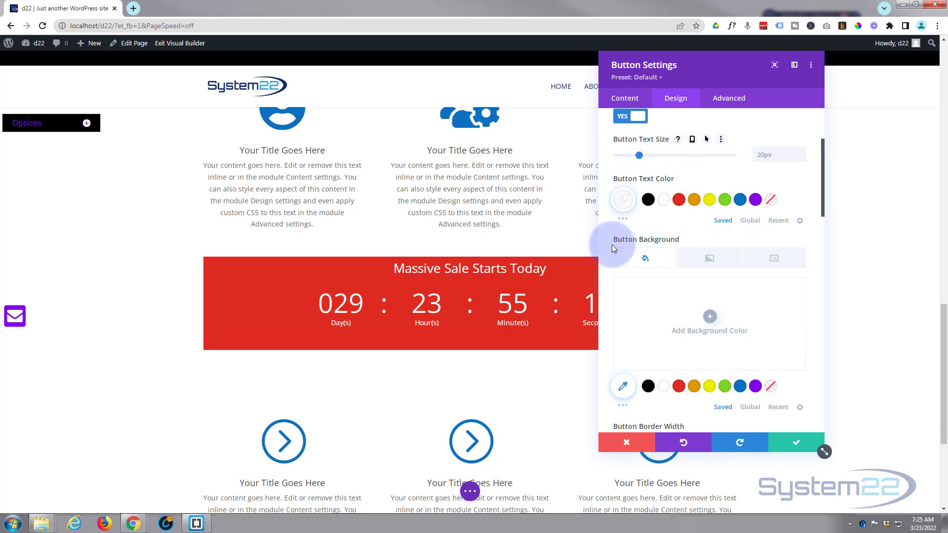
pyautogui.moveTo(662, 240)
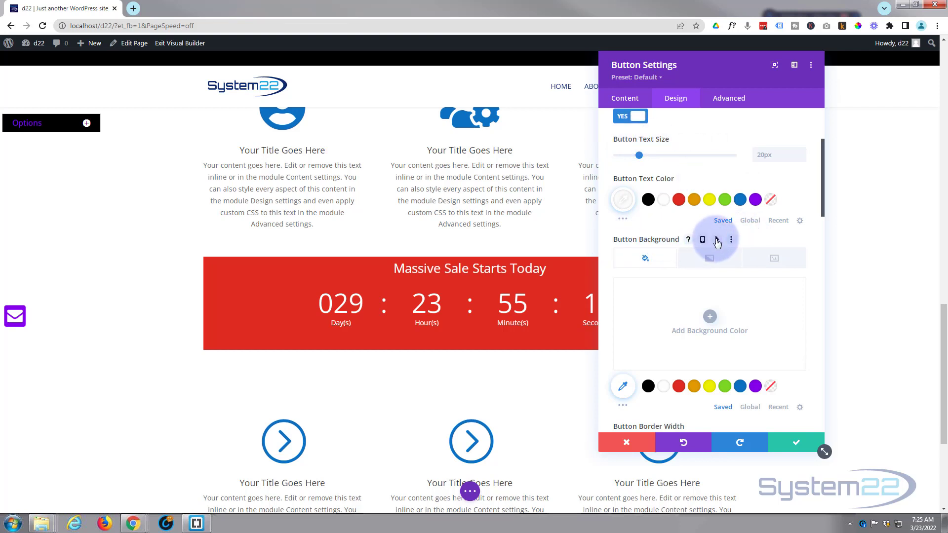
pyautogui.click(717, 240)
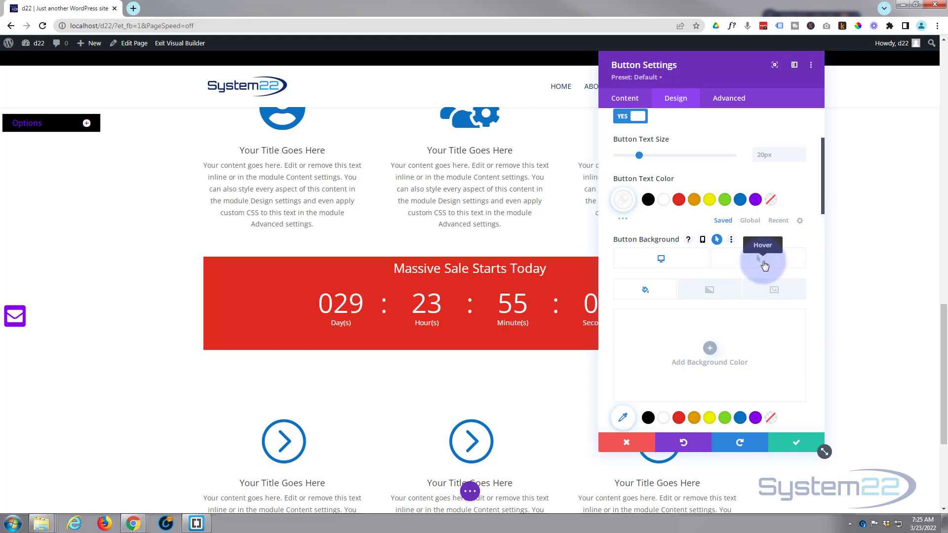
pyautogui.click(754, 264)
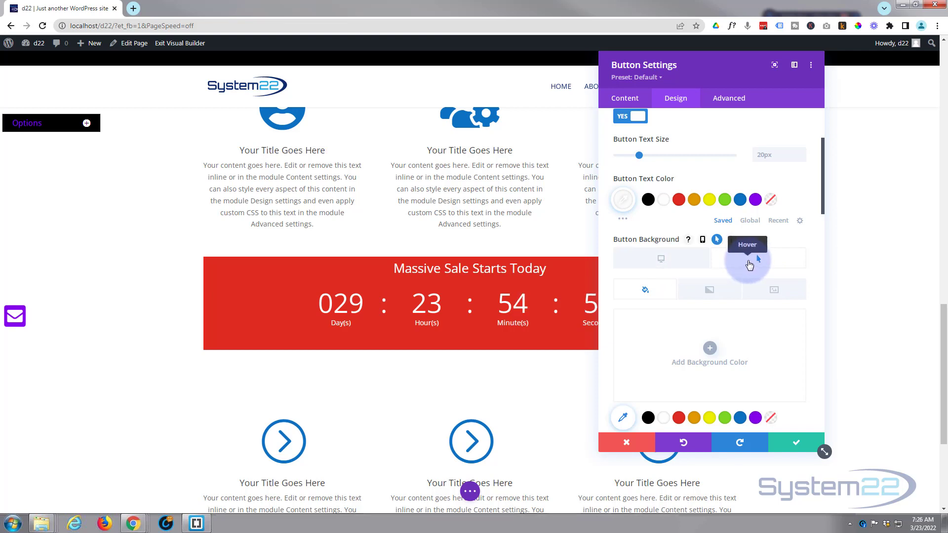
# Look through the remaining button style options as far as the icon choices and save the button settings.
pyautogui.scroll(-1, 764, 376)
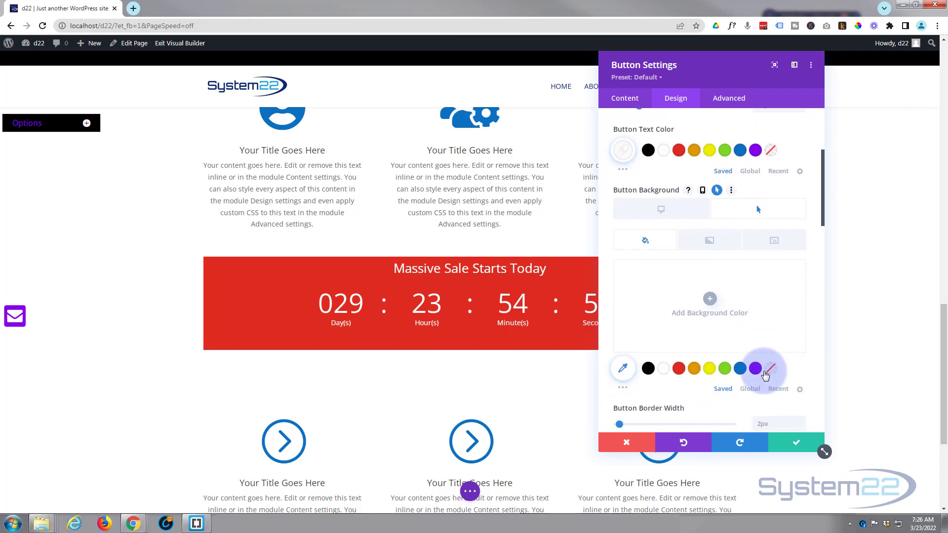
pyautogui.scroll(-8, 764, 377)
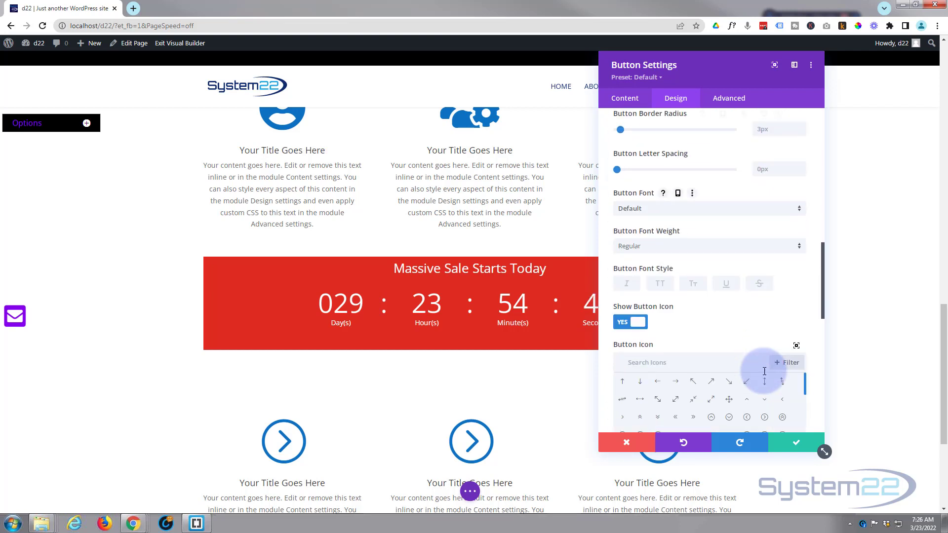
pyautogui.scroll(-1, 765, 372)
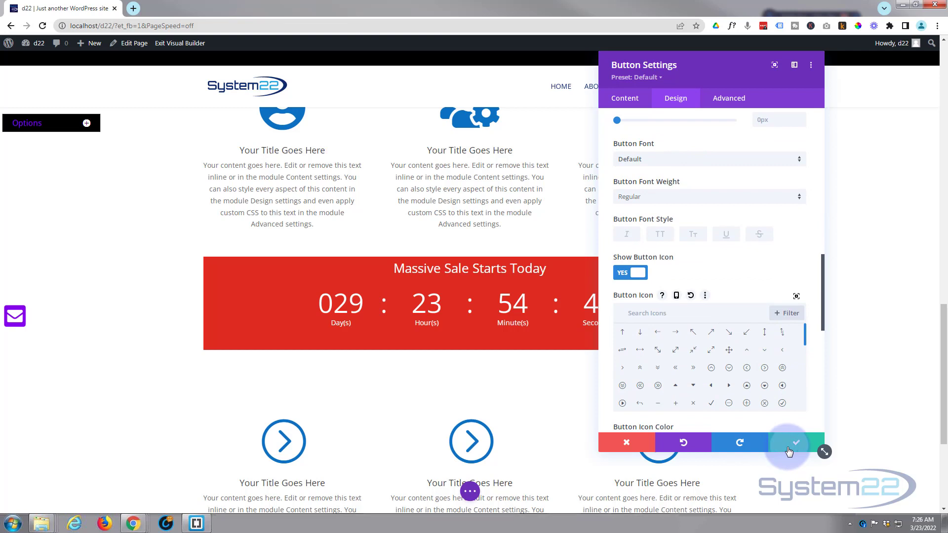
pyautogui.click(789, 451)
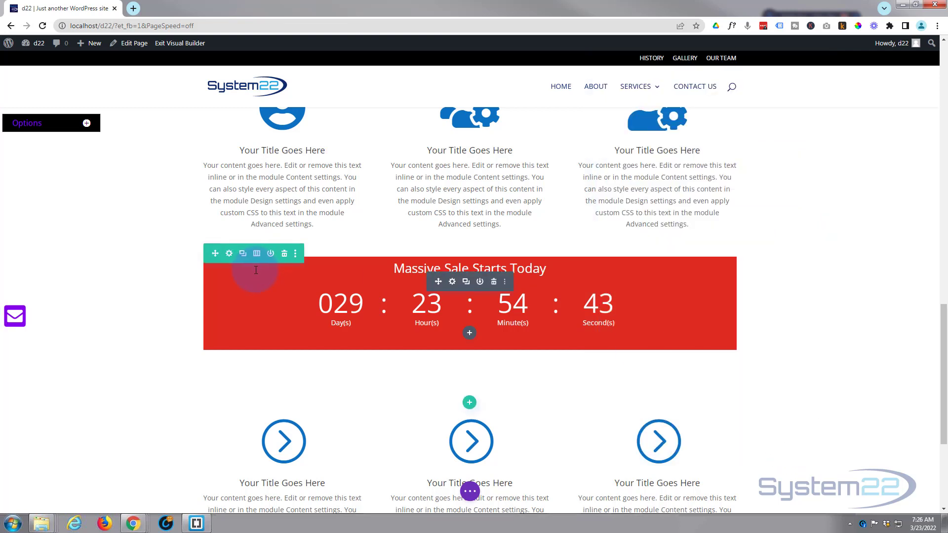
# Give the row containing the countdown timer and button a red background color.
pyautogui.click(229, 255)
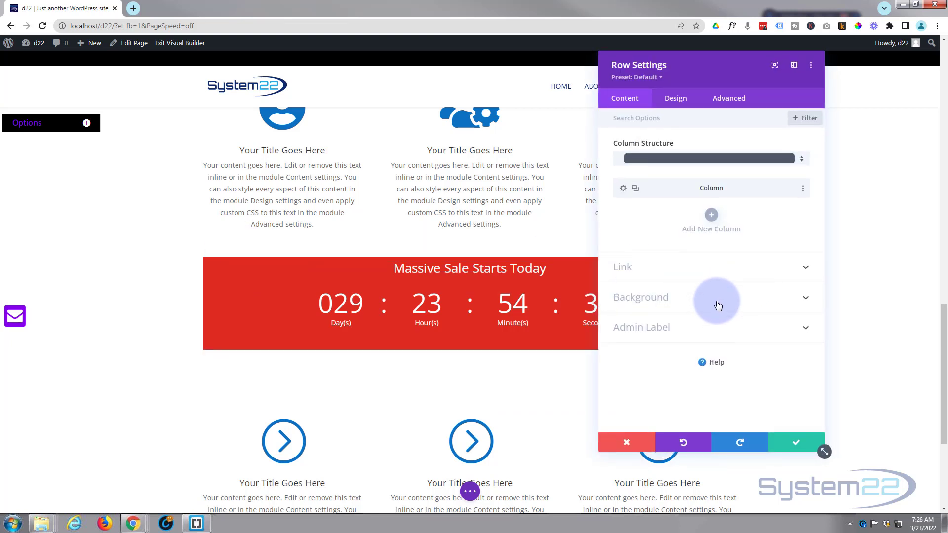
pyautogui.click(719, 306)
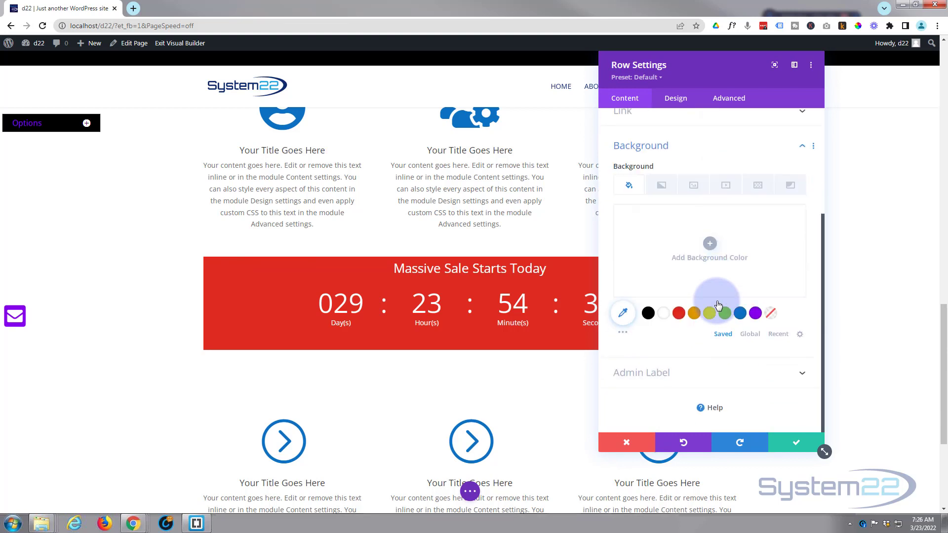
pyautogui.click(679, 314)
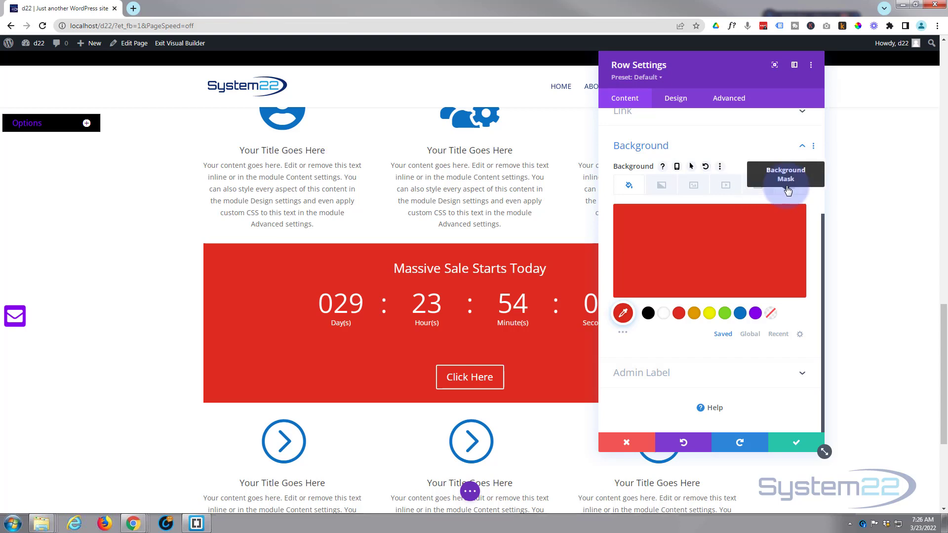
pyautogui.moveTo(739, 241)
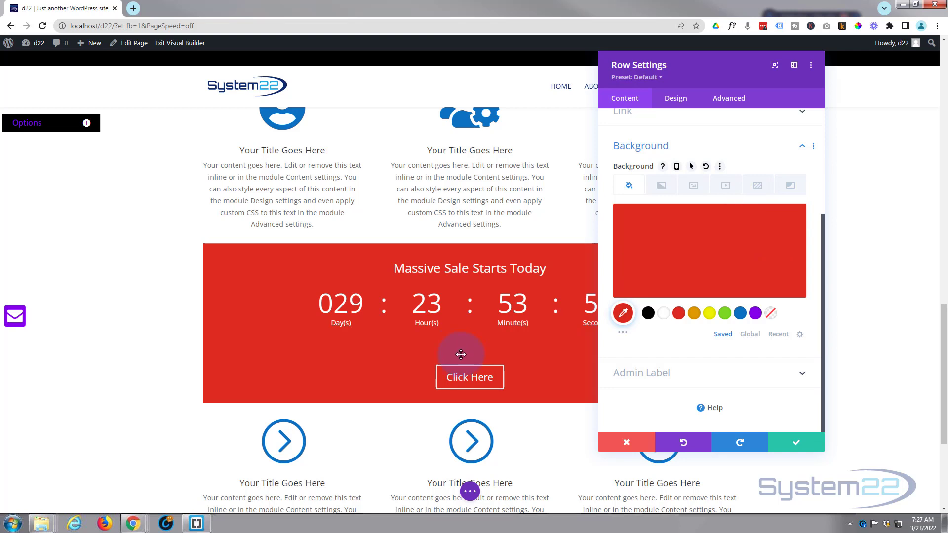
# Use a custom gutter width of 1 for the row and set its top padding to 0px.
pyautogui.click(684, 105)
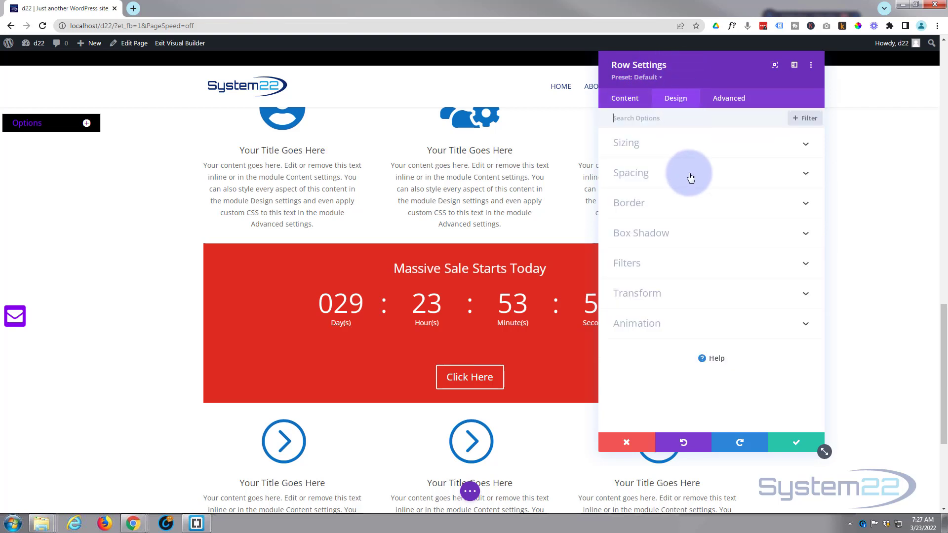
pyautogui.click(694, 155)
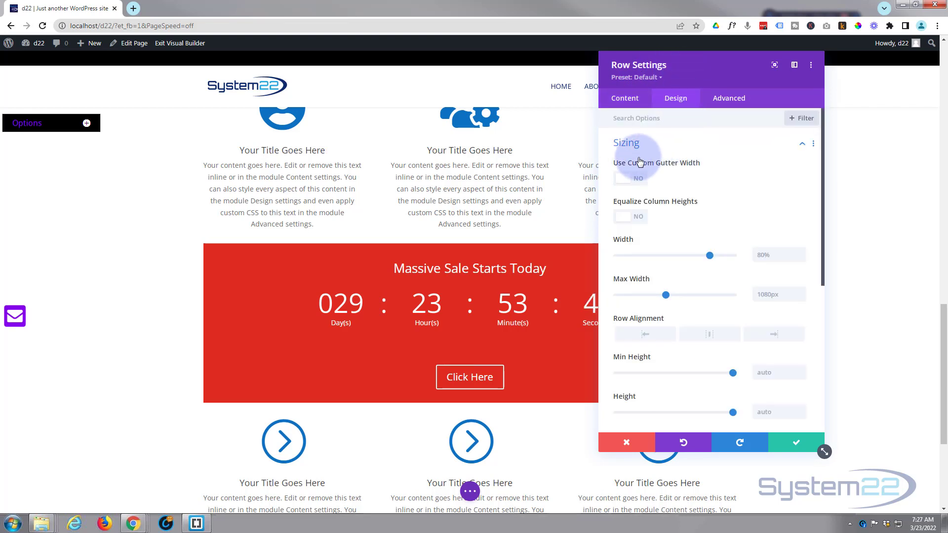
pyautogui.click(643, 179)
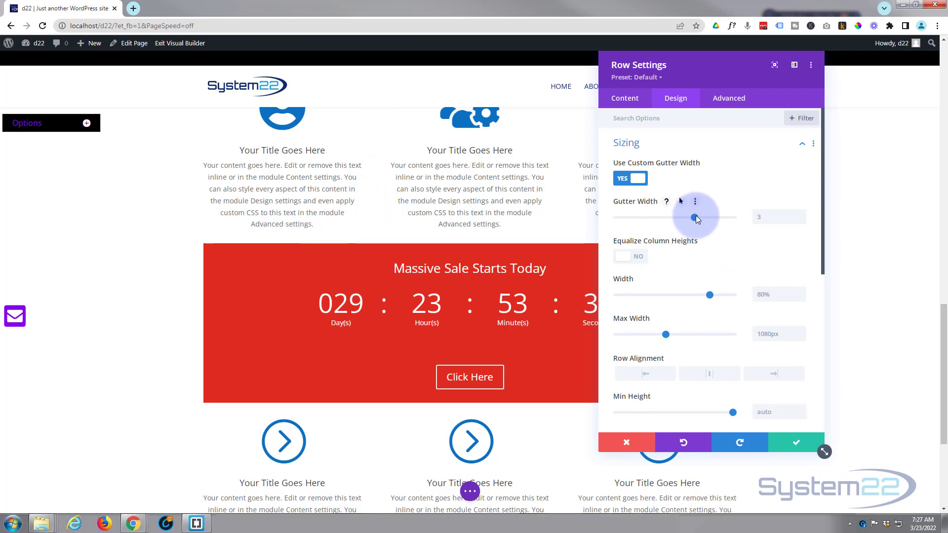
pyautogui.moveTo(695, 216); pyautogui.dragTo(602, 222)
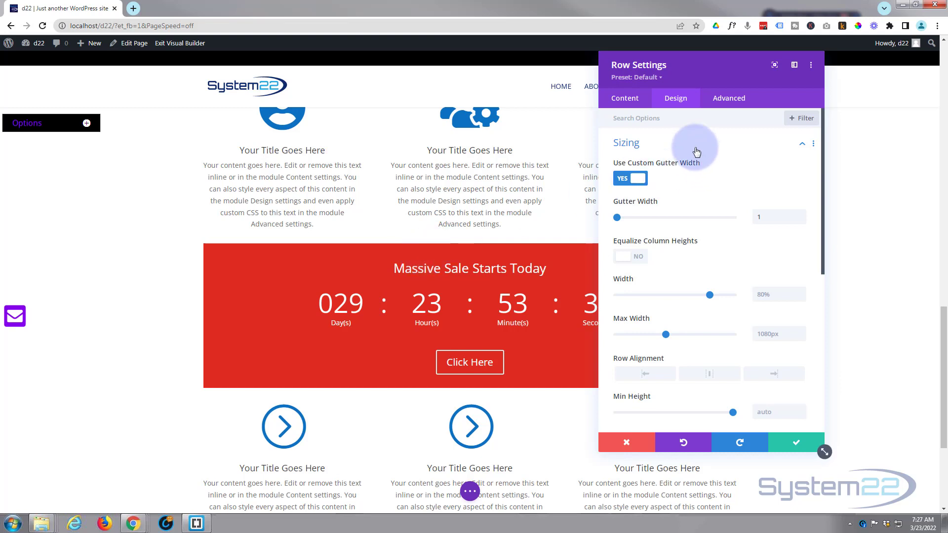
pyautogui.click(689, 145)
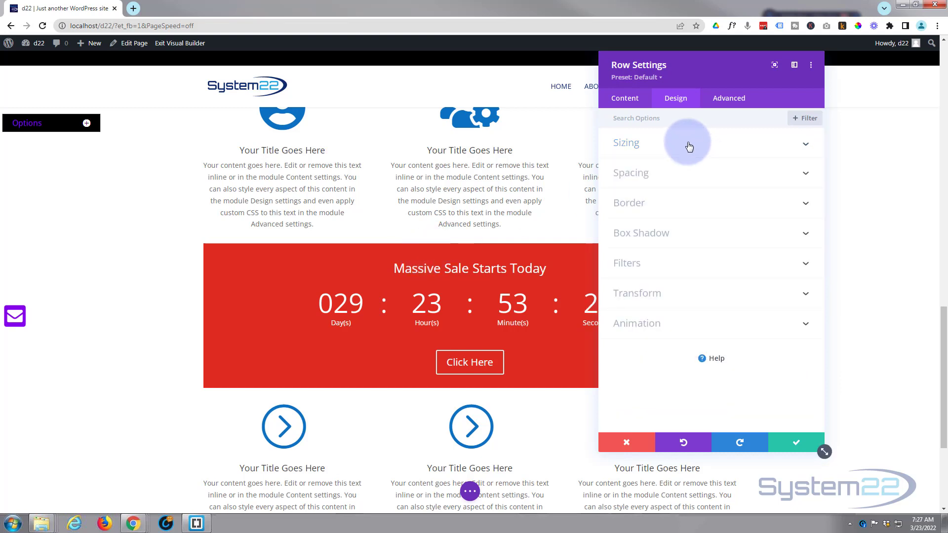
pyautogui.click(688, 172)
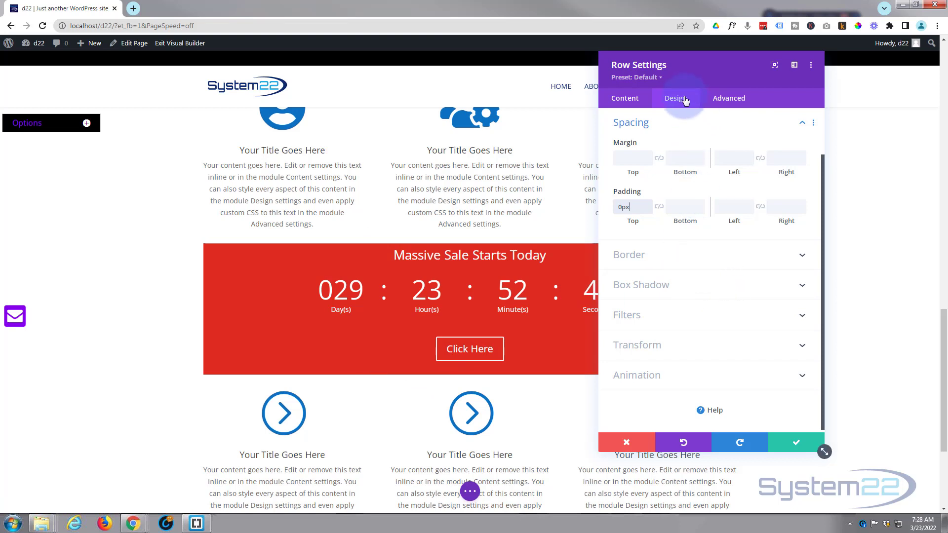
# Set the row's position type to Fixed.
pyautogui.click(730, 100)
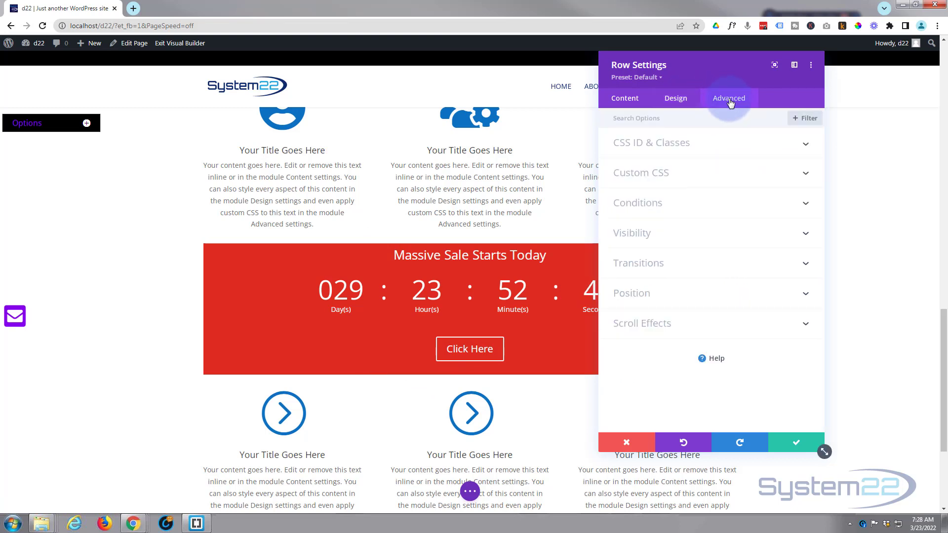
pyautogui.click(648, 299)
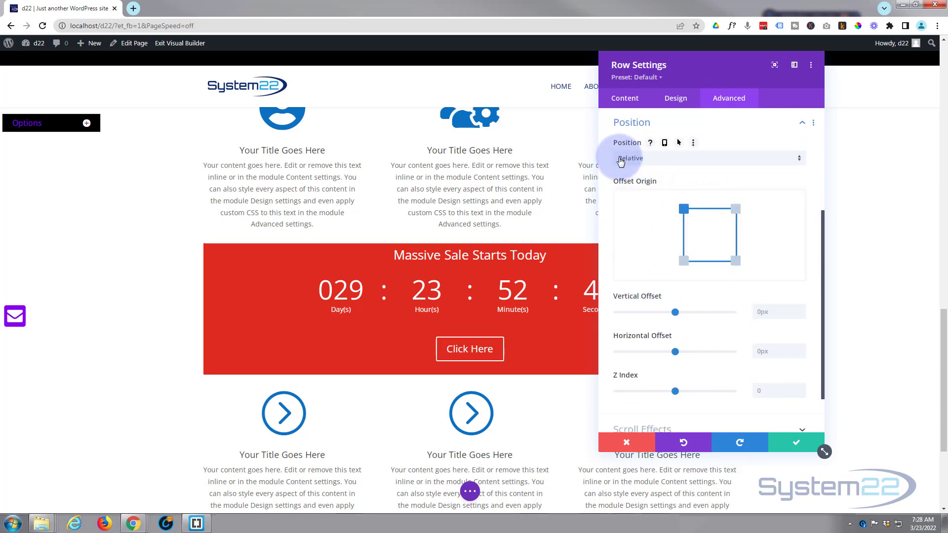
pyautogui.click(660, 159)
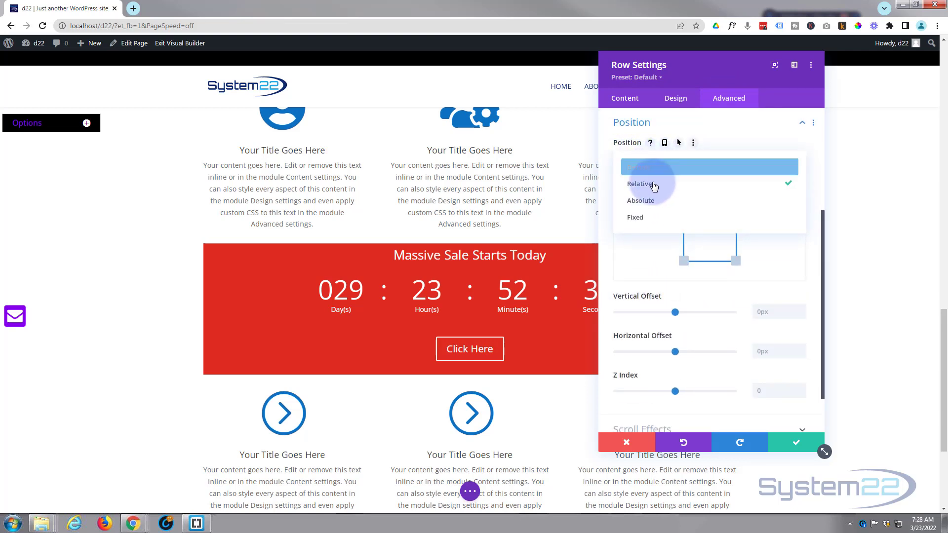
pyautogui.click(671, 222)
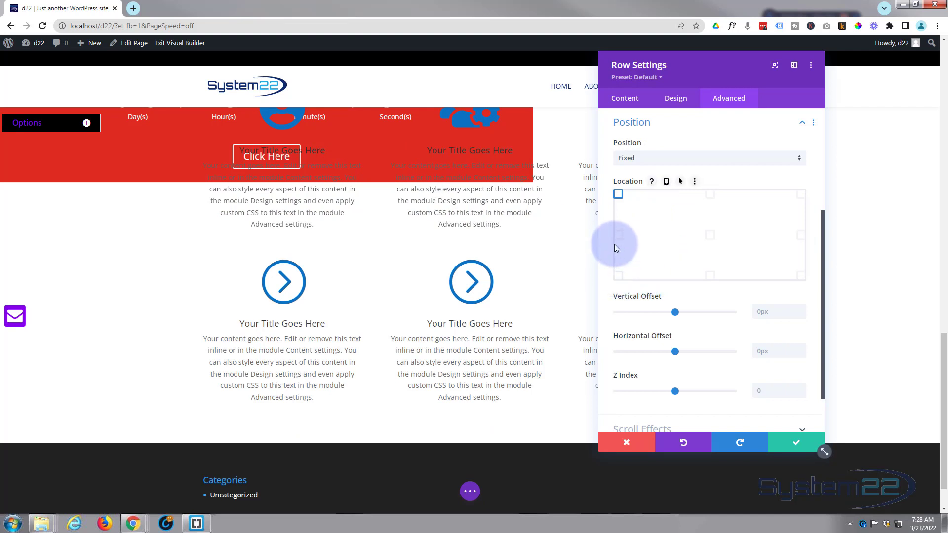
# Try the top center, top right, middle and bottom left locations for the fixed row.
pyautogui.click(710, 194)
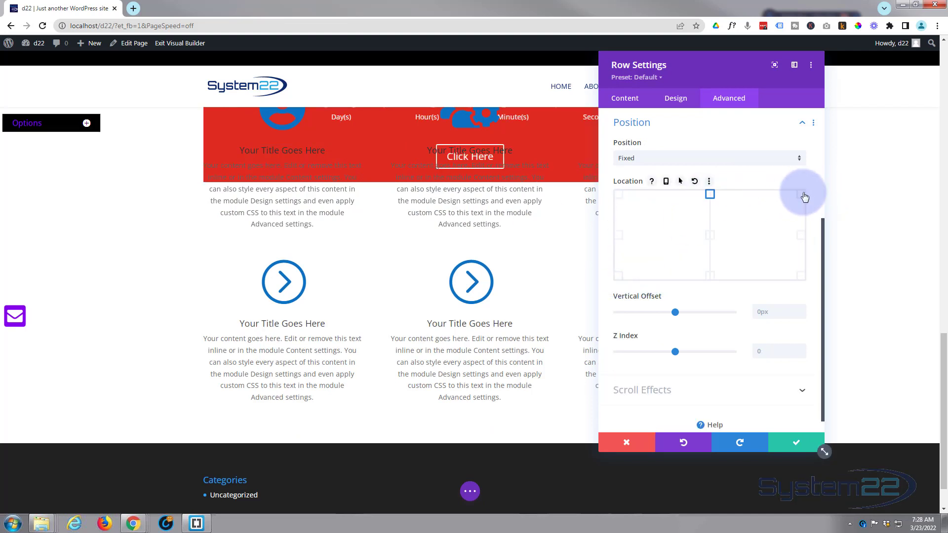
pyautogui.click(801, 194)
pyautogui.click(801, 236)
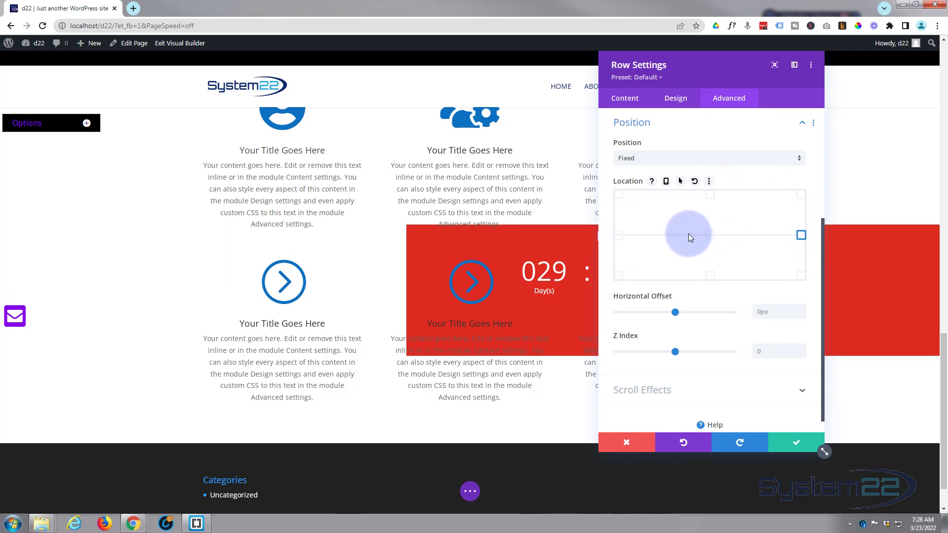
pyautogui.click(624, 240)
pyautogui.click(710, 236)
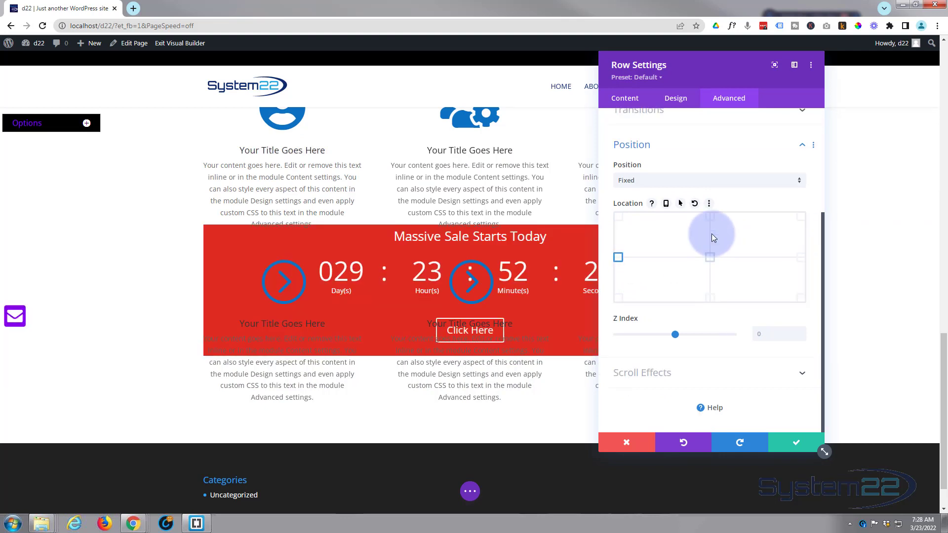
pyautogui.click(619, 299)
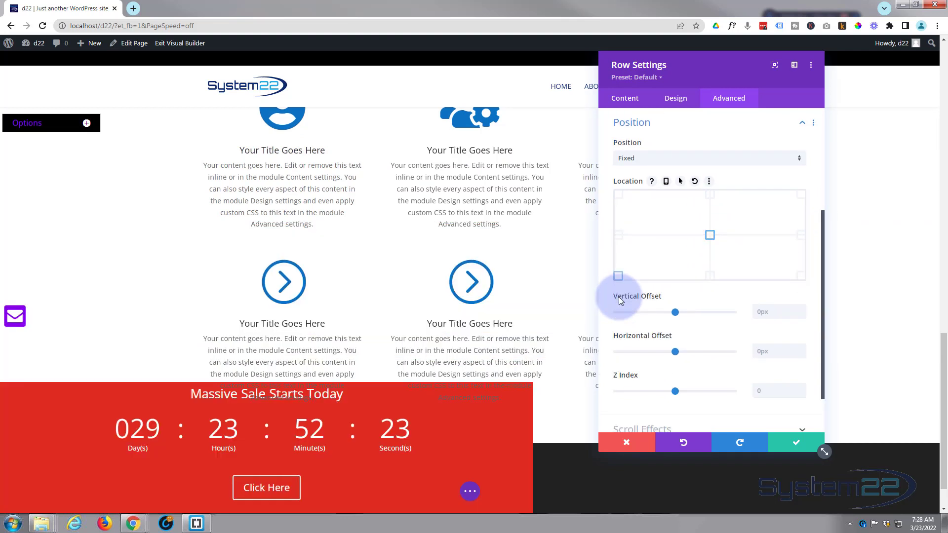
# Anchor the fixed row at the bottom center location, comparing it with the bottom right one.
pyautogui.click(711, 279)
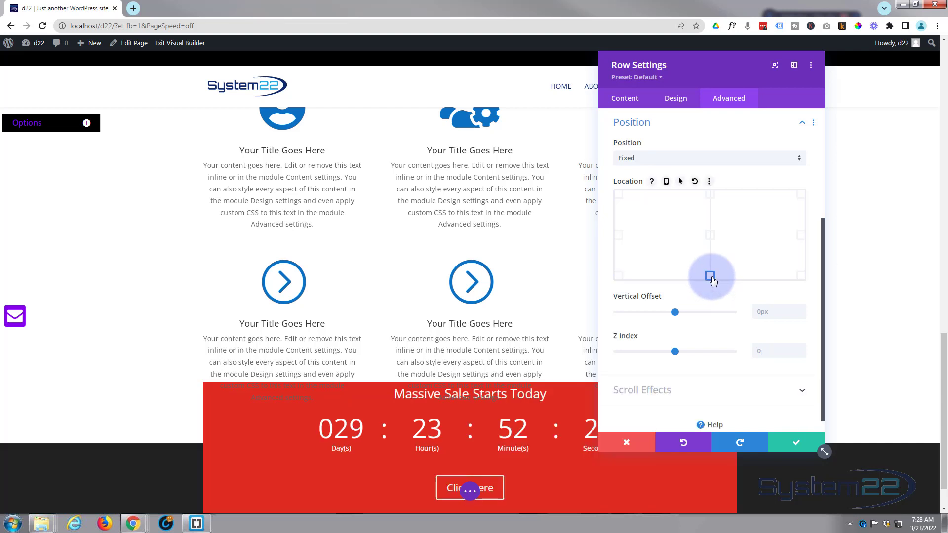
pyautogui.click(801, 281)
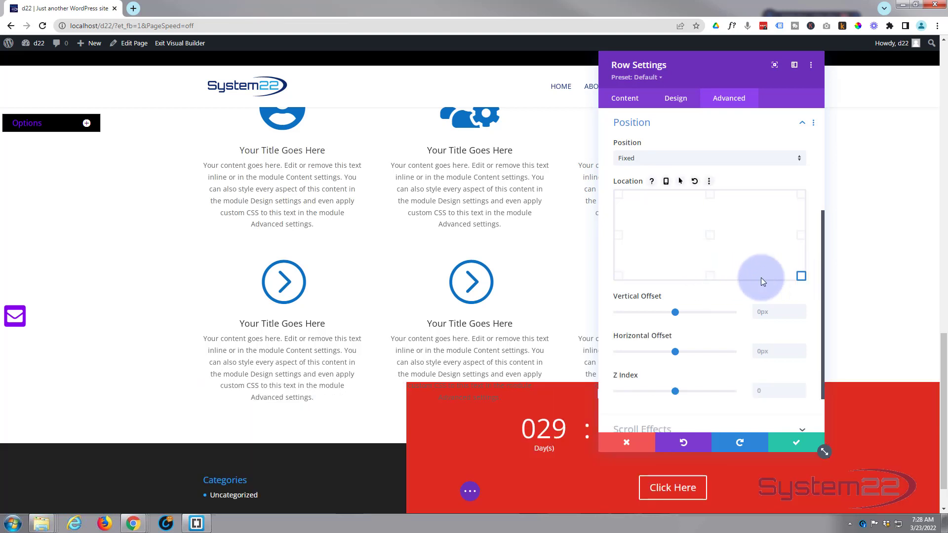
pyautogui.click(711, 277)
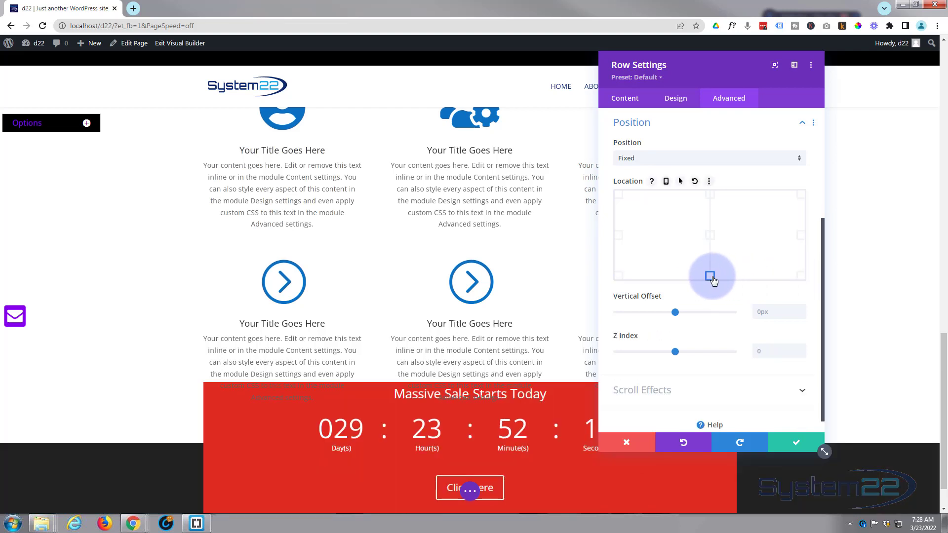
pyautogui.scroll(2, 512, 319)
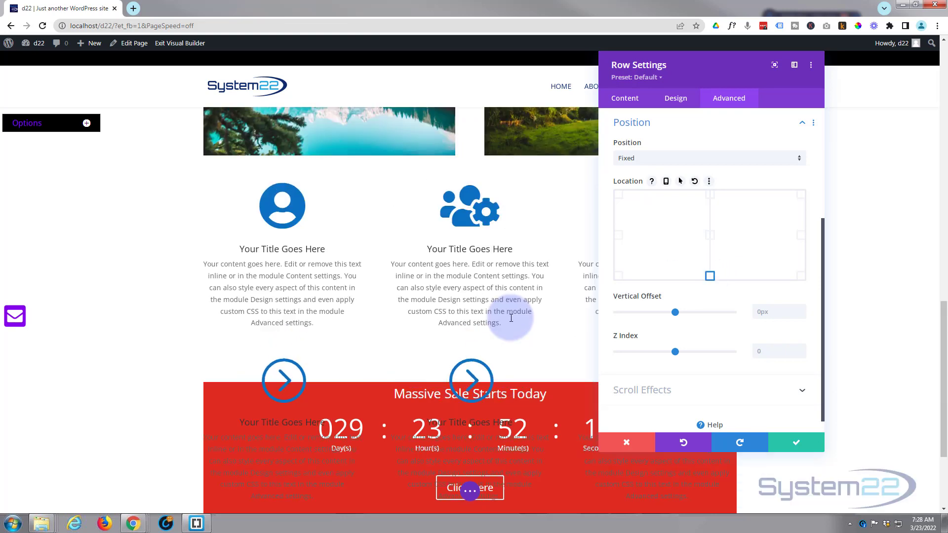
# Raise the fixed row's Z Index to 59 and check how it overlaps the images and blurbs along the page.
pyautogui.scroll(7, 512, 318)
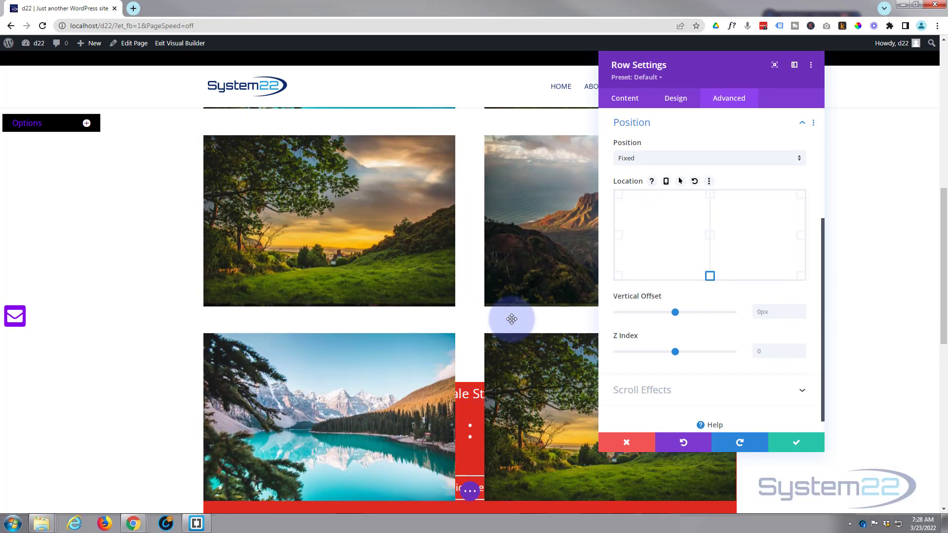
pyautogui.scroll(-3, 512, 319)
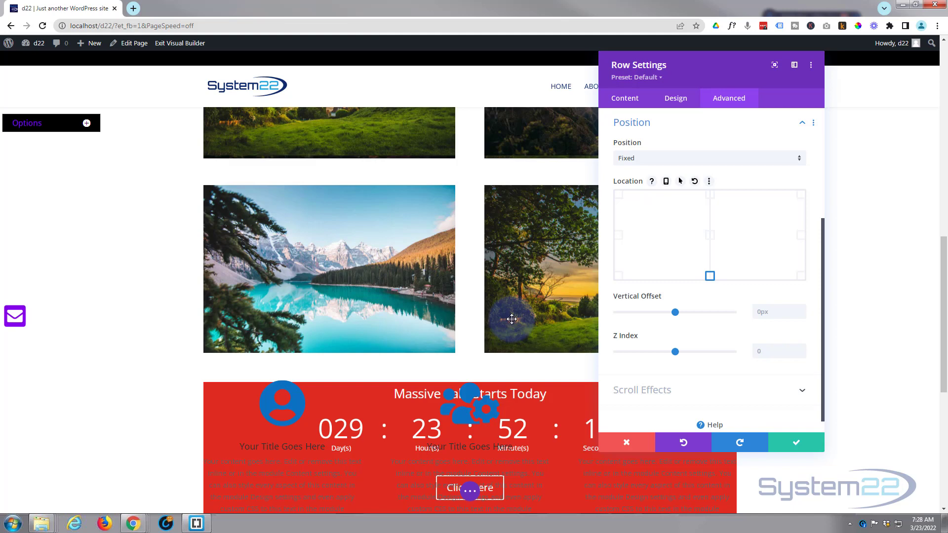
pyautogui.scroll(-1, 512, 319)
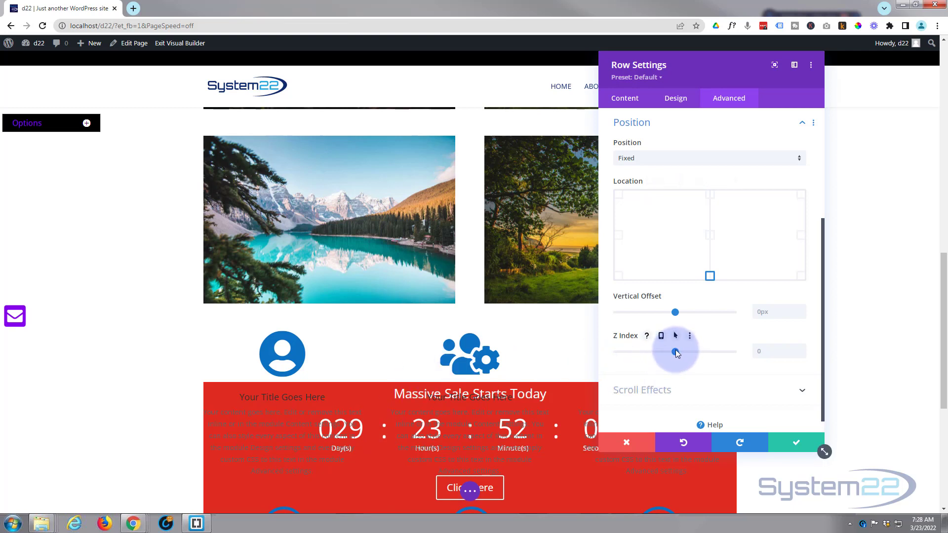
pyautogui.moveTo(676, 350); pyautogui.dragTo(683, 352)
pyautogui.scroll(3, 561, 407)
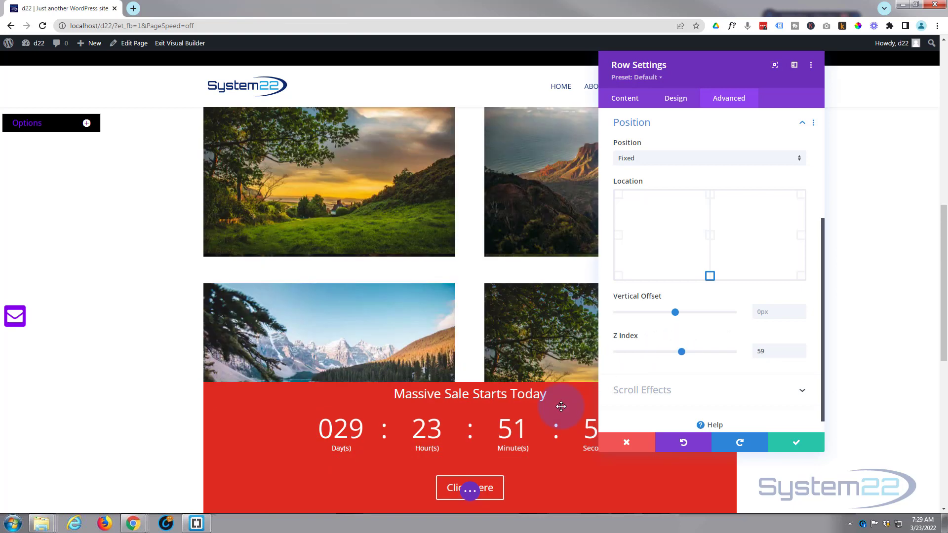
pyautogui.scroll(1, 561, 407)
pyautogui.scroll(-5, 561, 406)
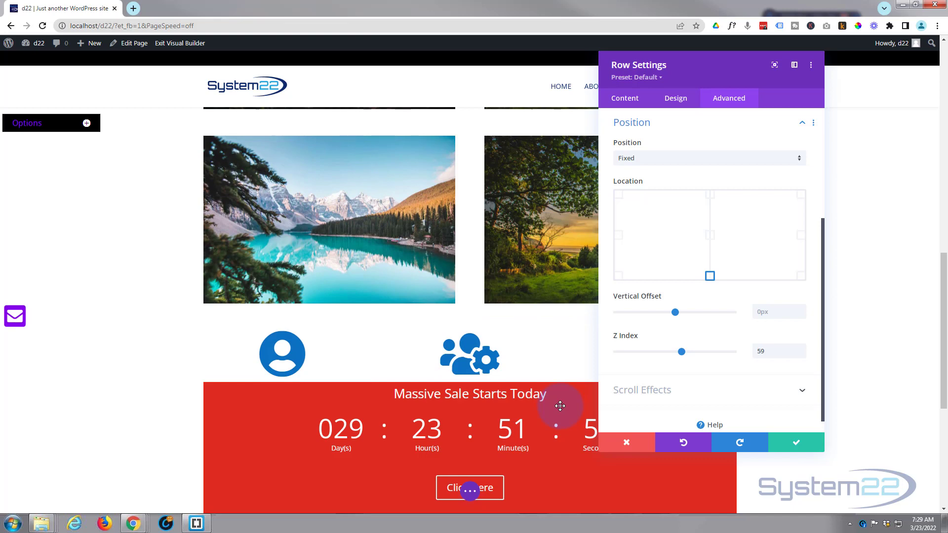
pyautogui.scroll(-6, 560, 406)
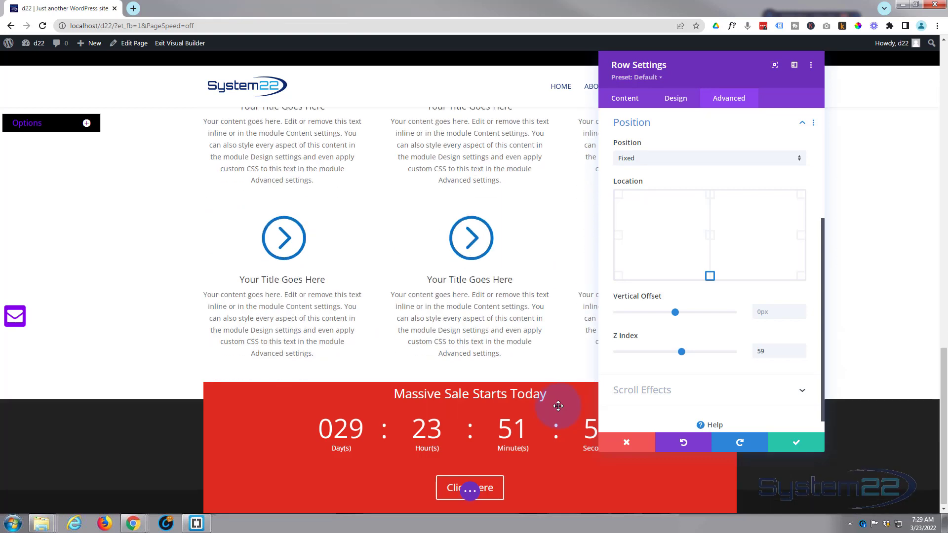
pyautogui.scroll(2, 558, 406)
pyautogui.moveTo(641, 336)
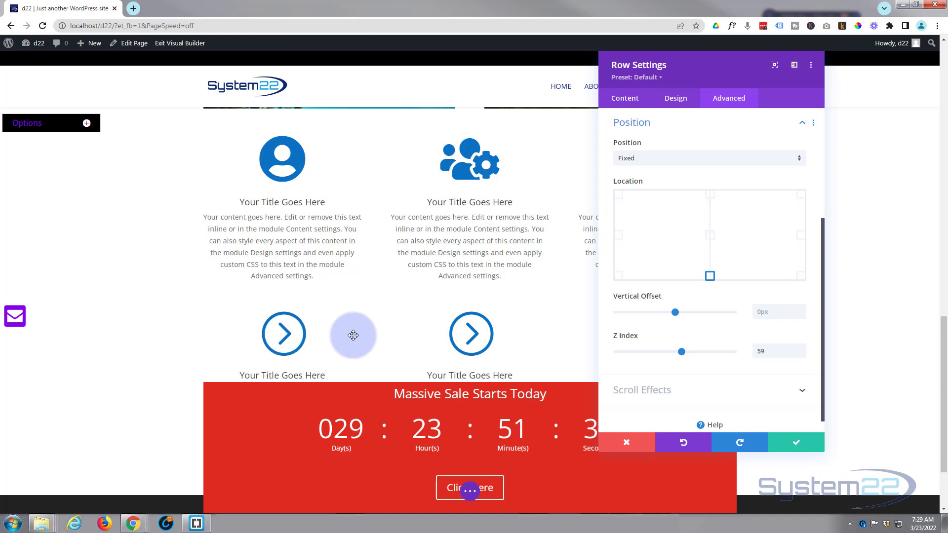
# Set the row's vertical offset to -222px so only its title strip shows, and check it along the page.
pyautogui.scroll(-2, 451, 360)
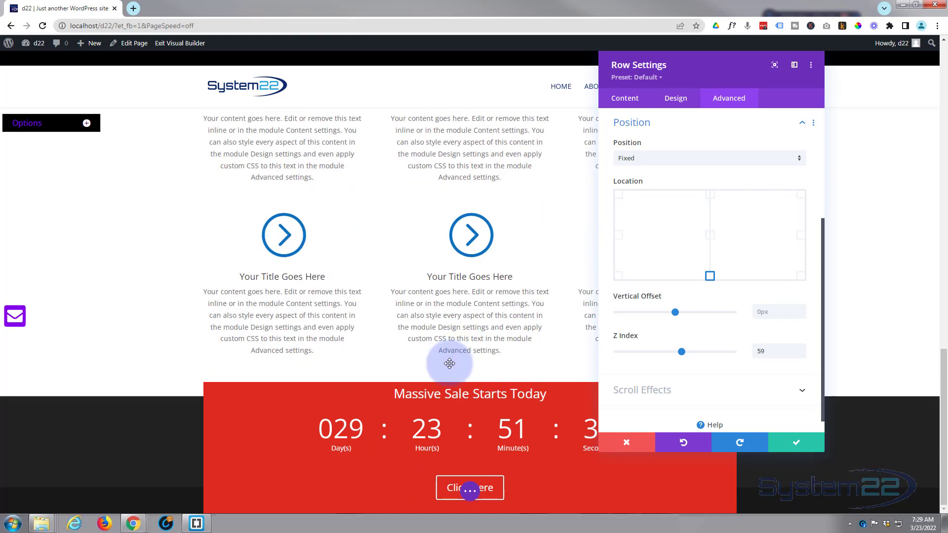
pyautogui.scroll(3, 449, 364)
pyautogui.scroll(-1, 449, 364)
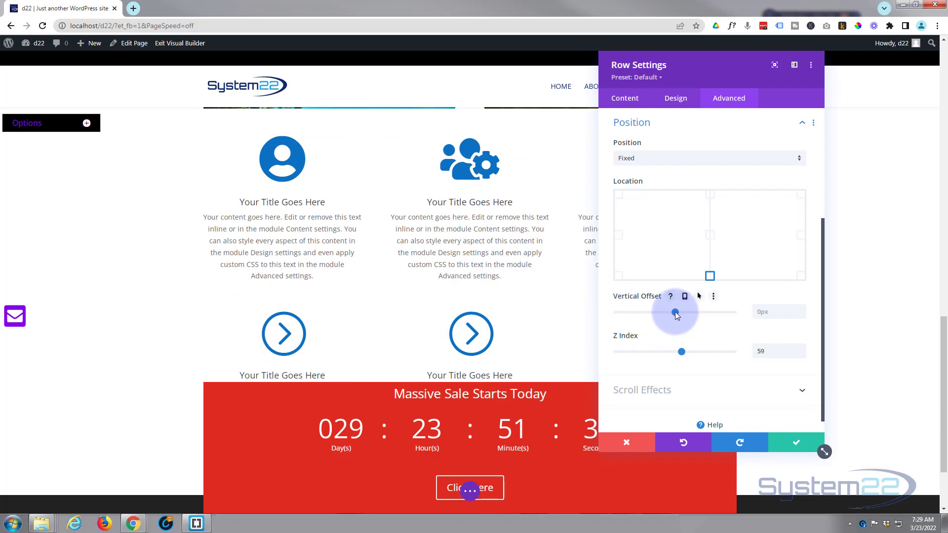
pyautogui.moveTo(675, 312); pyautogui.dragTo(662, 315)
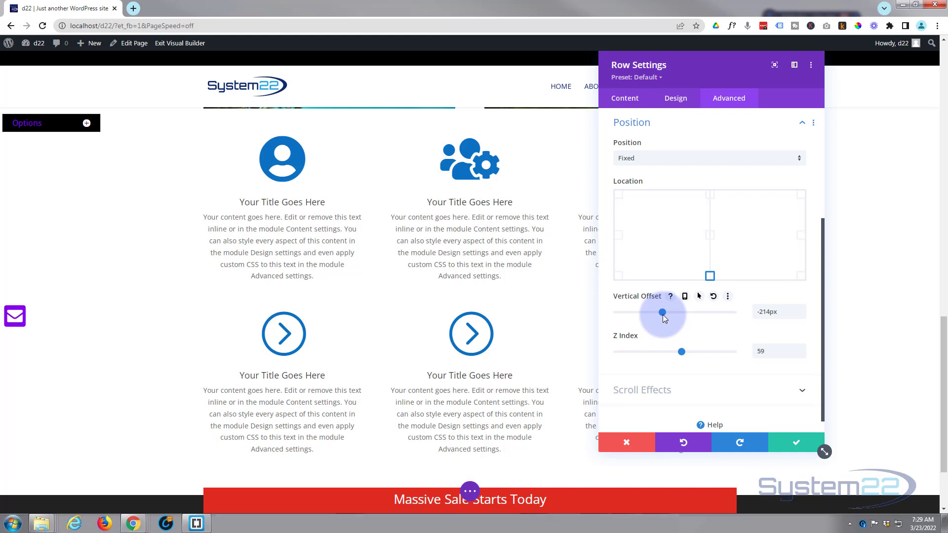
pyautogui.moveTo(663, 315); pyautogui.dragTo(662, 315)
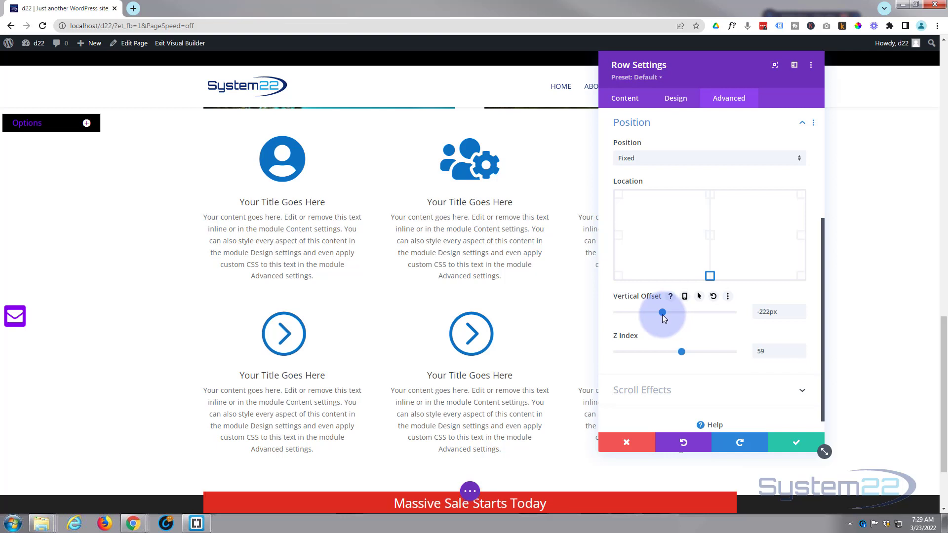
pyautogui.click(776, 312)
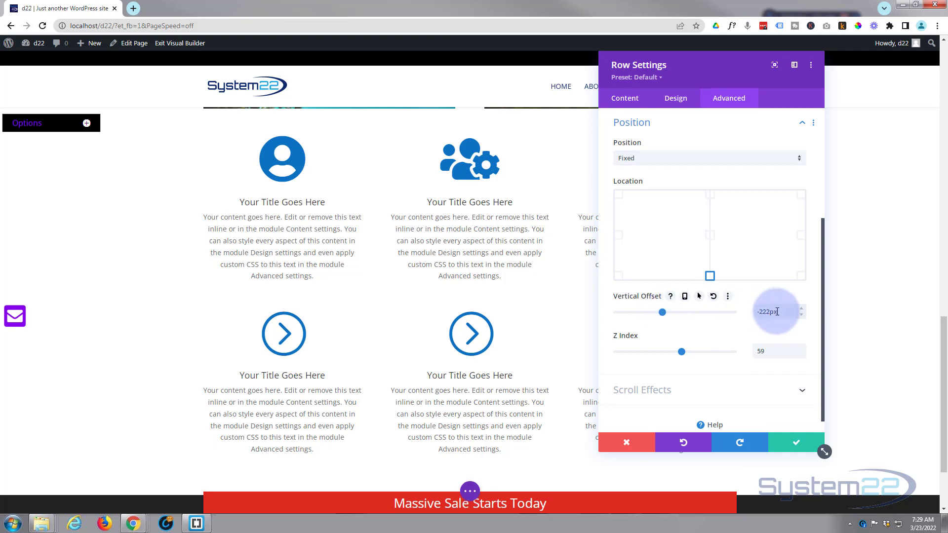
pyautogui.scroll(5, 174, 380)
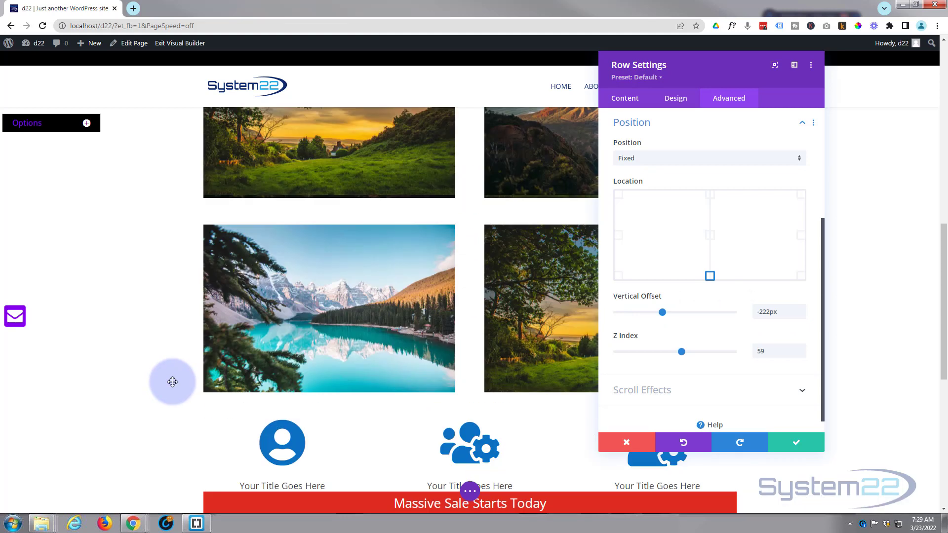
pyautogui.scroll(2, 174, 380)
pyautogui.scroll(-9, 174, 379)
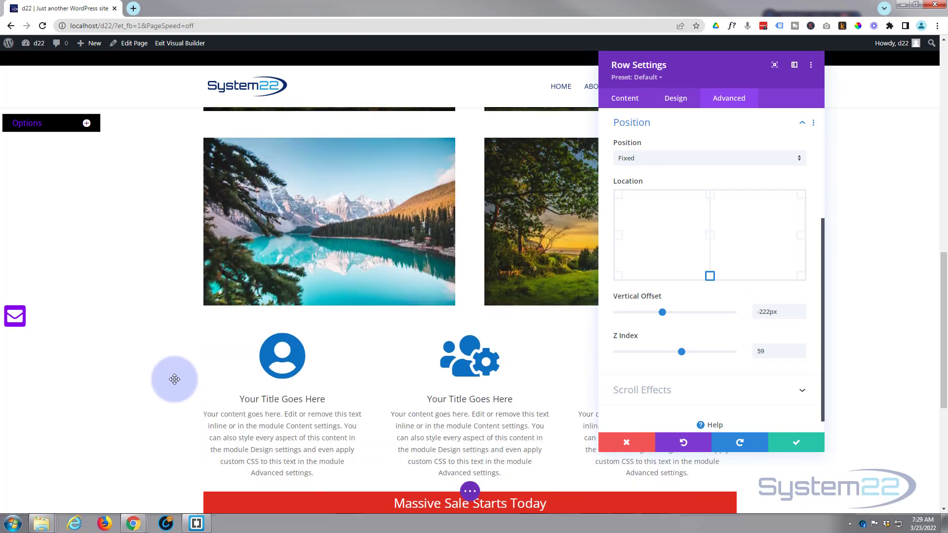
pyautogui.scroll(-3, 175, 378)
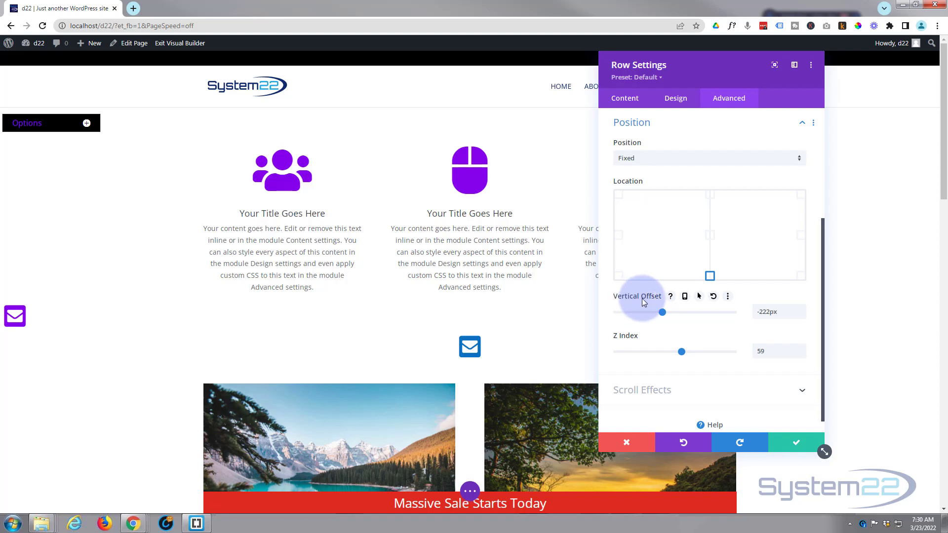
# Enable a hover state for the row's vertical offset and set the hover value to 0px.
pyautogui.click(700, 298)
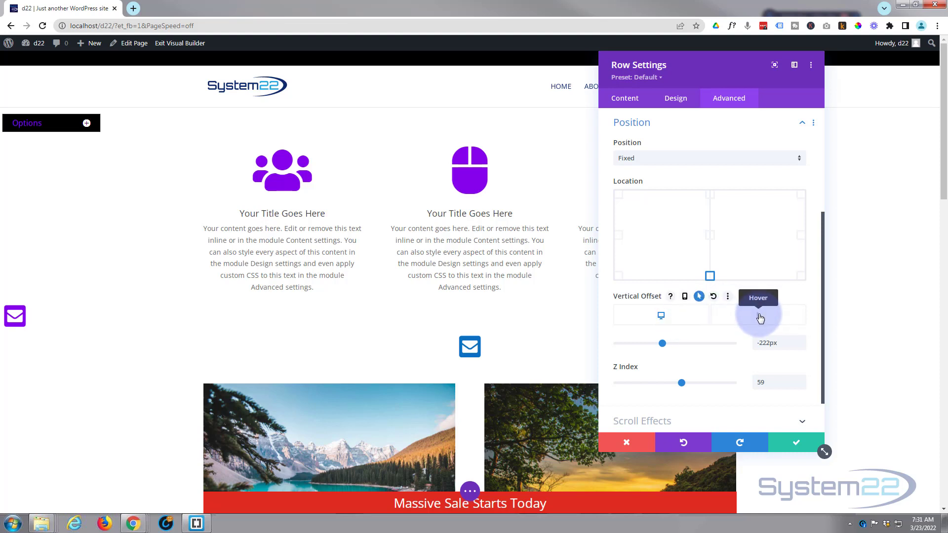
pyautogui.click(761, 319)
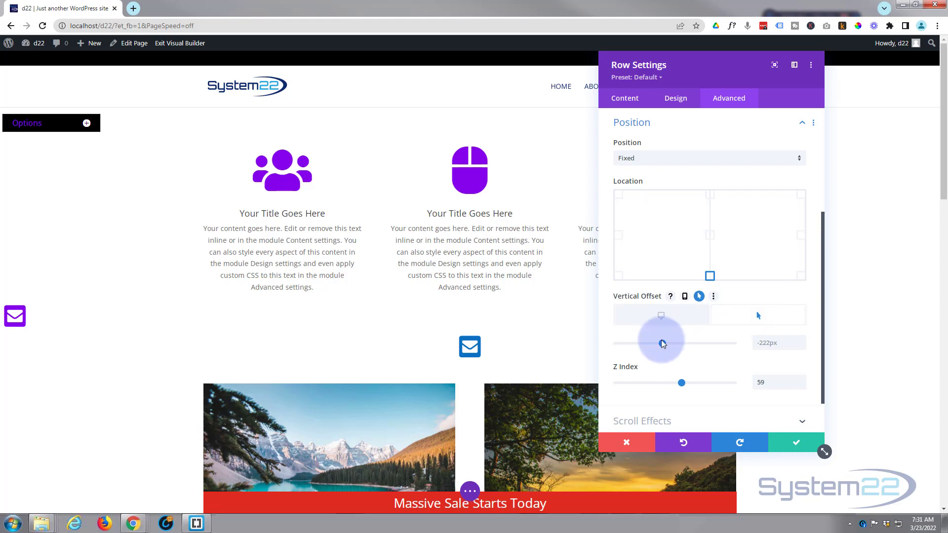
pyautogui.moveTo(662, 344); pyautogui.dragTo(674, 343)
pyautogui.click(517, 416)
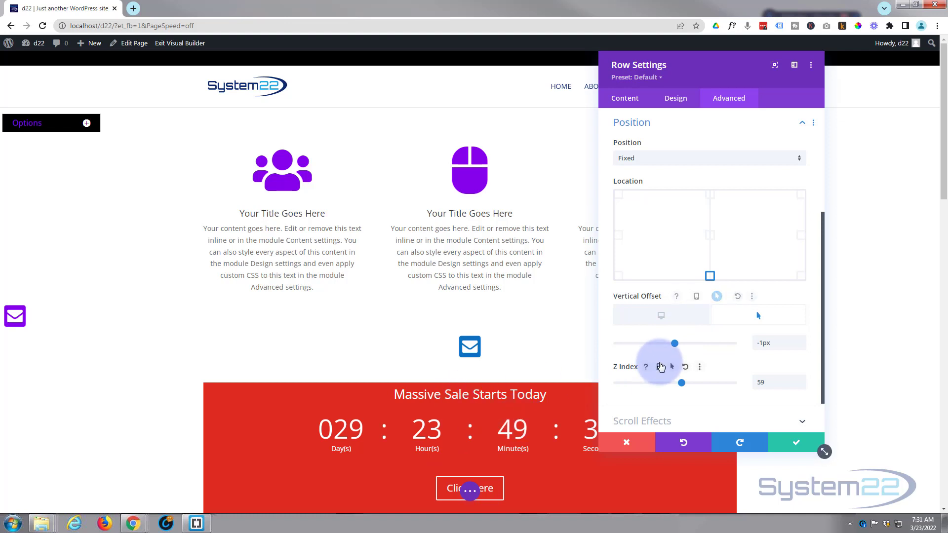
pyautogui.click(803, 346)
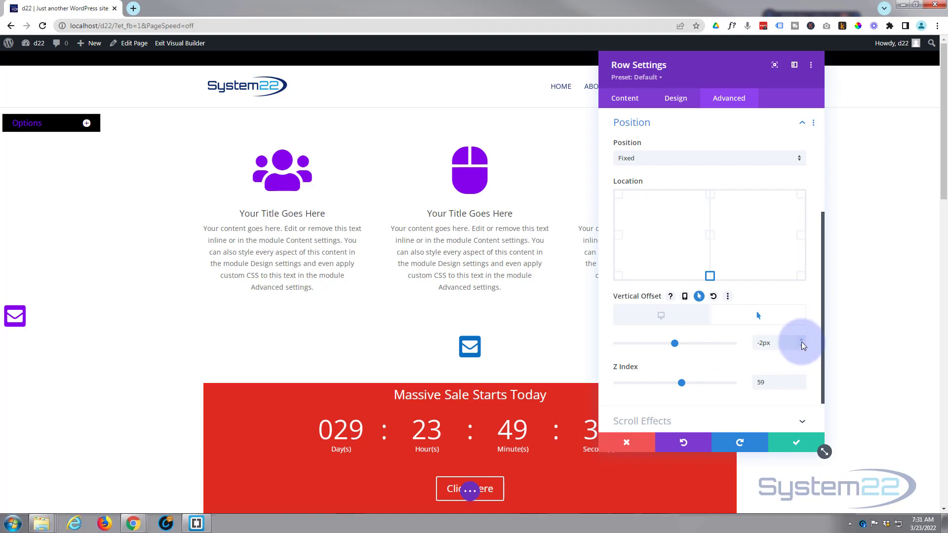
pyautogui.click(802, 341)
pyautogui.click(802, 341)
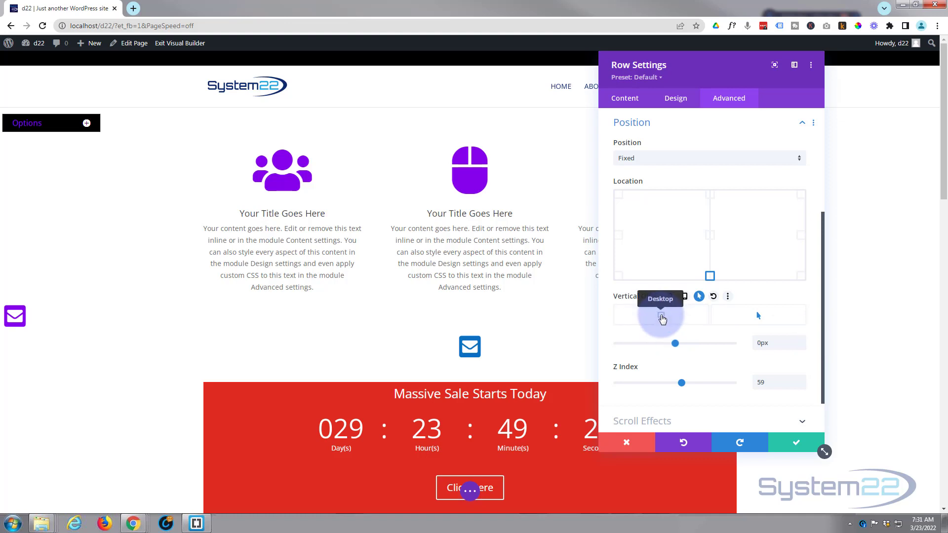
# Compare the row's desktop and hover states for the vertical offset.
pyautogui.click(662, 316)
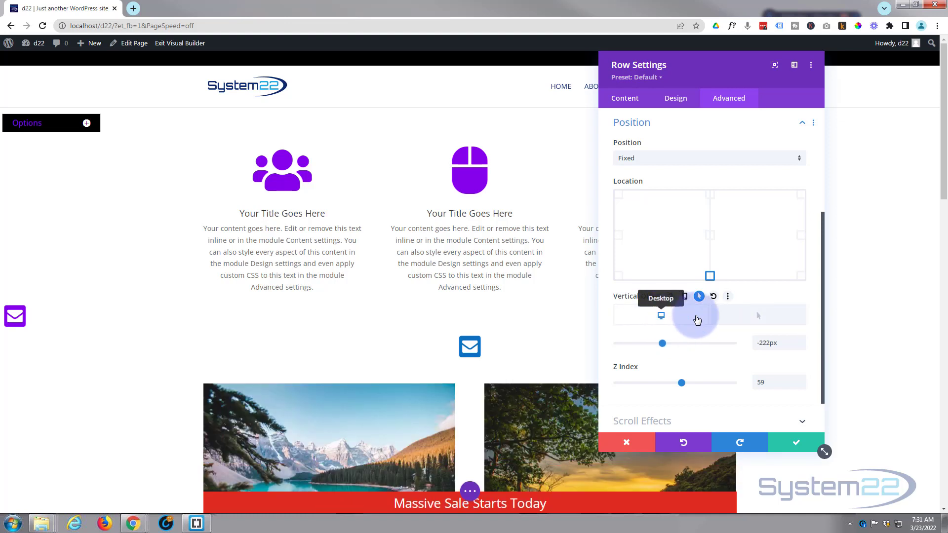
pyautogui.click(759, 320)
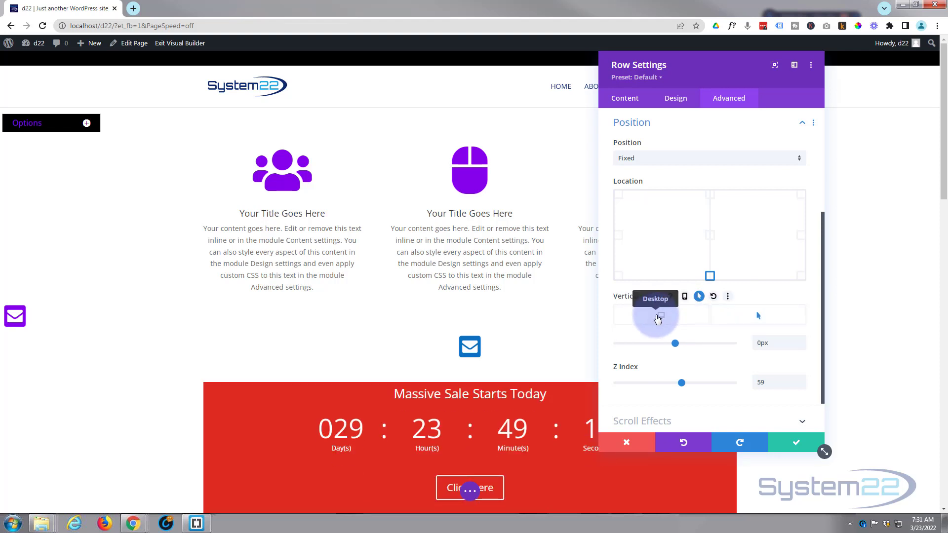
pyautogui.click(759, 318)
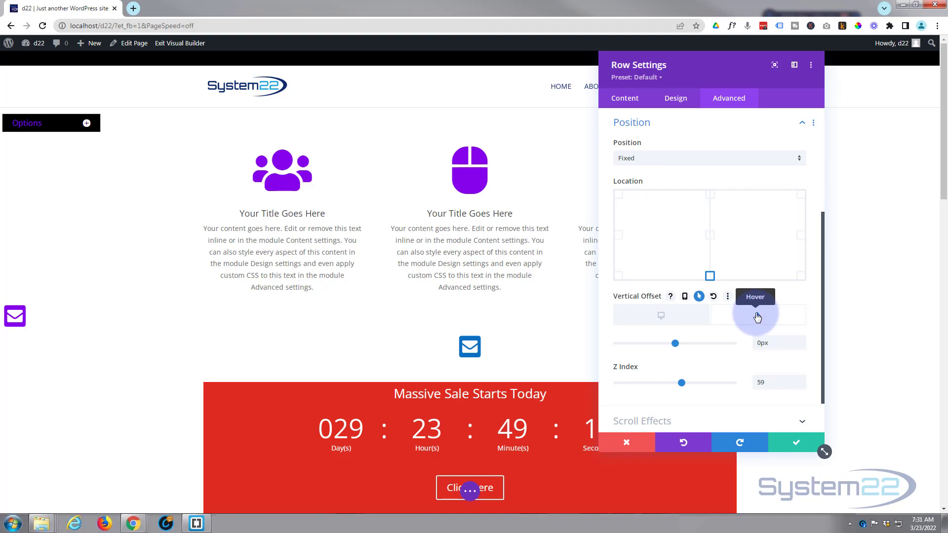
pyautogui.click(680, 321)
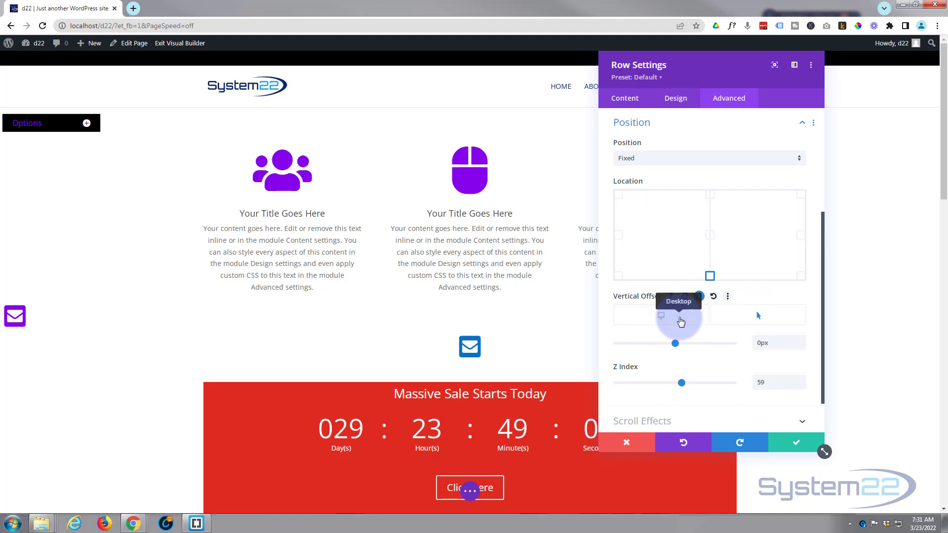
# Set the row's transition duration to 750ms.
pyautogui.click(729, 99)
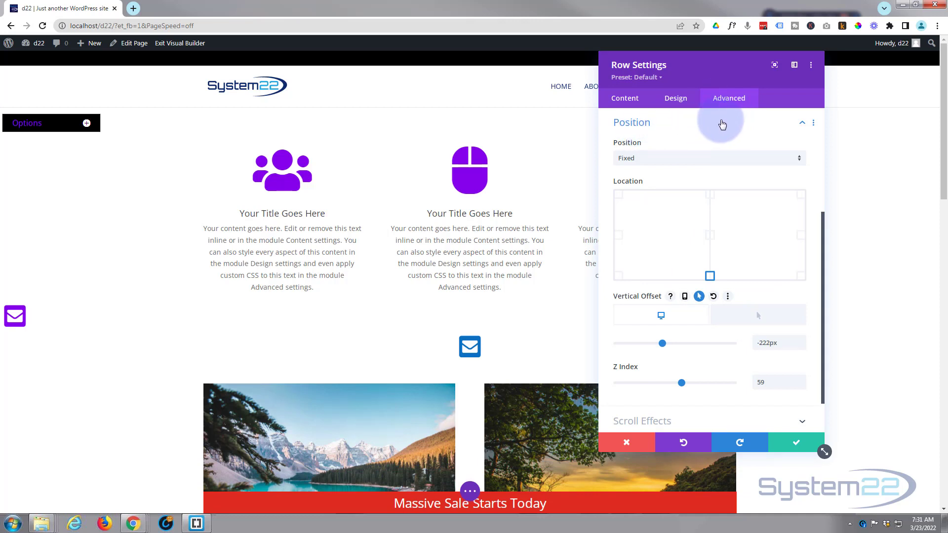
pyautogui.click(722, 123)
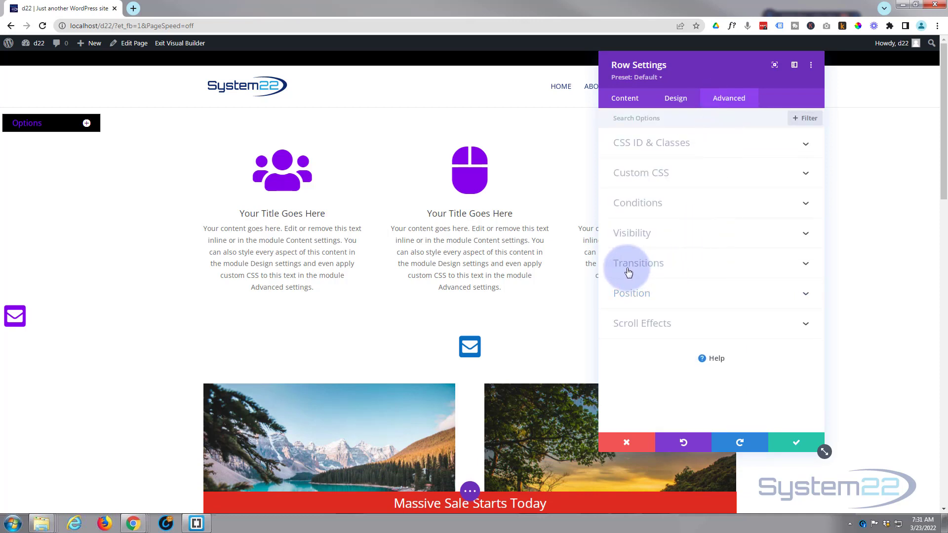
pyautogui.click(683, 263)
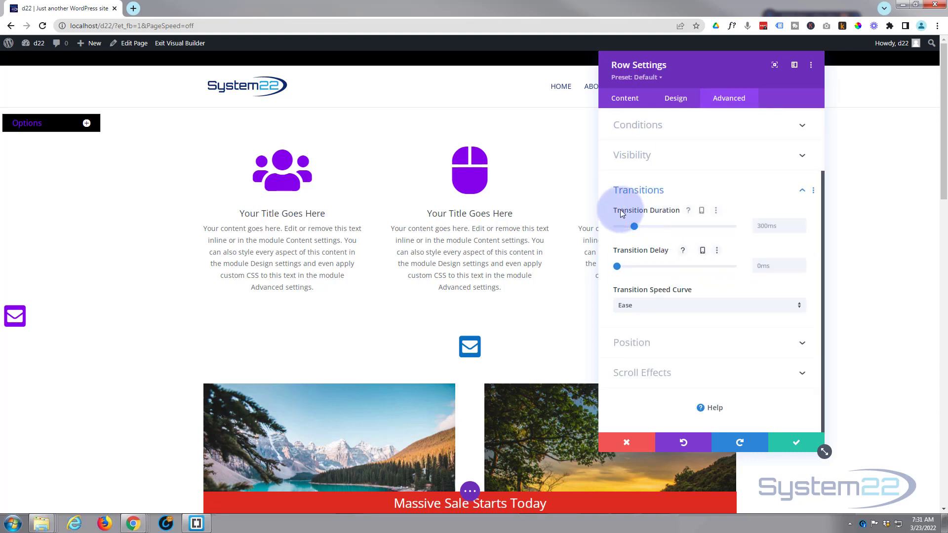
pyautogui.click(773, 226)
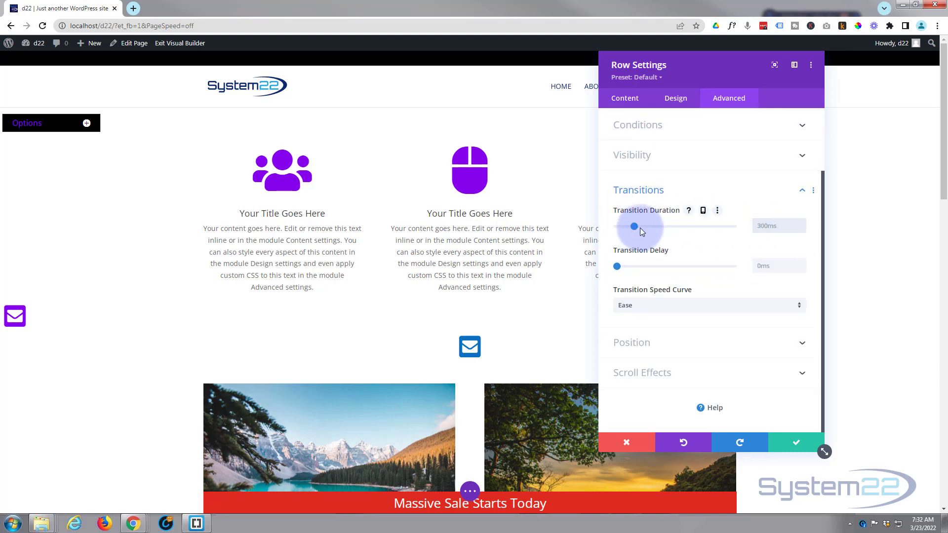
pyautogui.moveTo(638, 227); pyautogui.dragTo(648, 224)
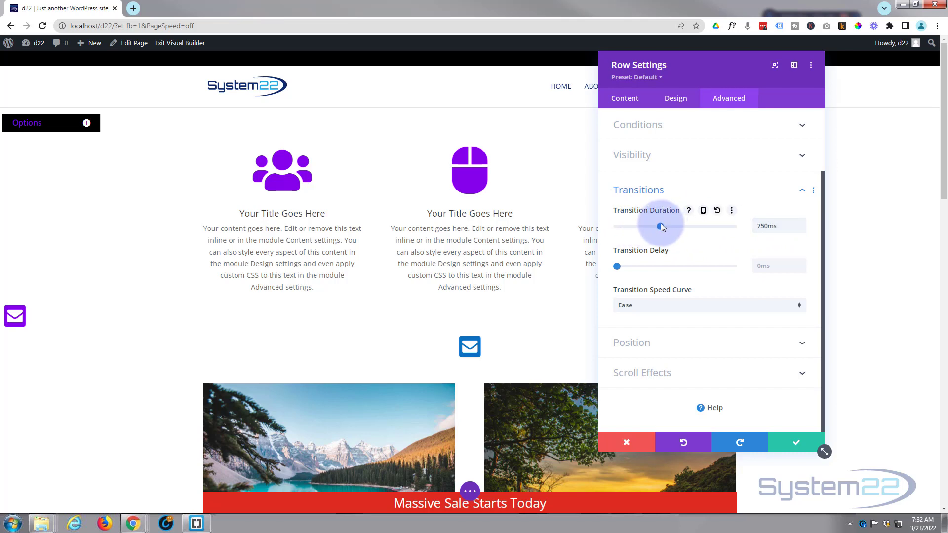
pyautogui.moveTo(661, 226); pyautogui.dragTo(663, 226)
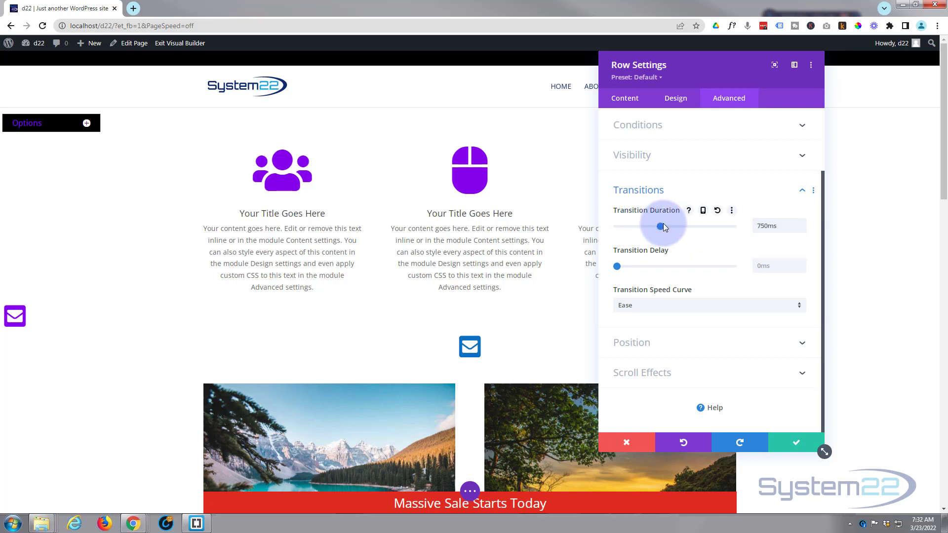
pyautogui.click(802, 228)
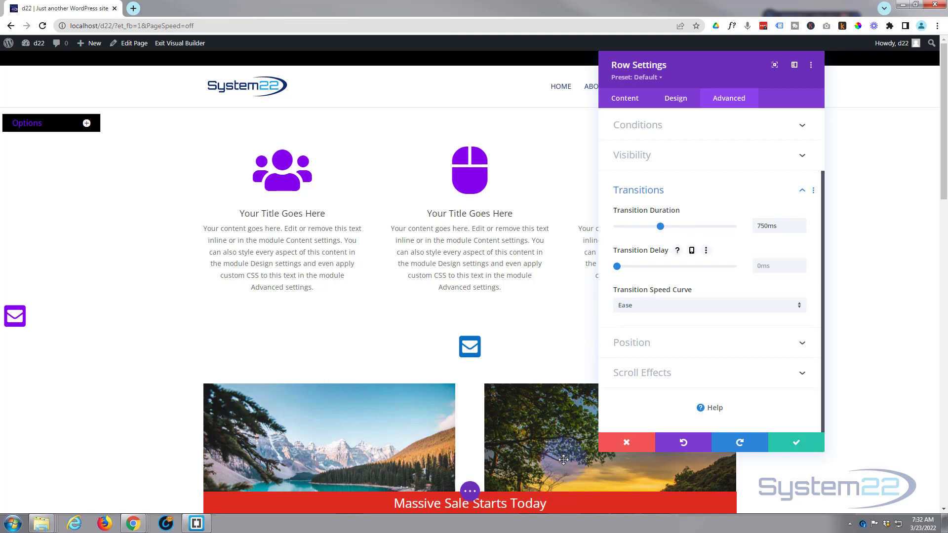
# Set the row's transition speed curve to Ease-In-Out and save the row settings.
pyautogui.click(681, 305)
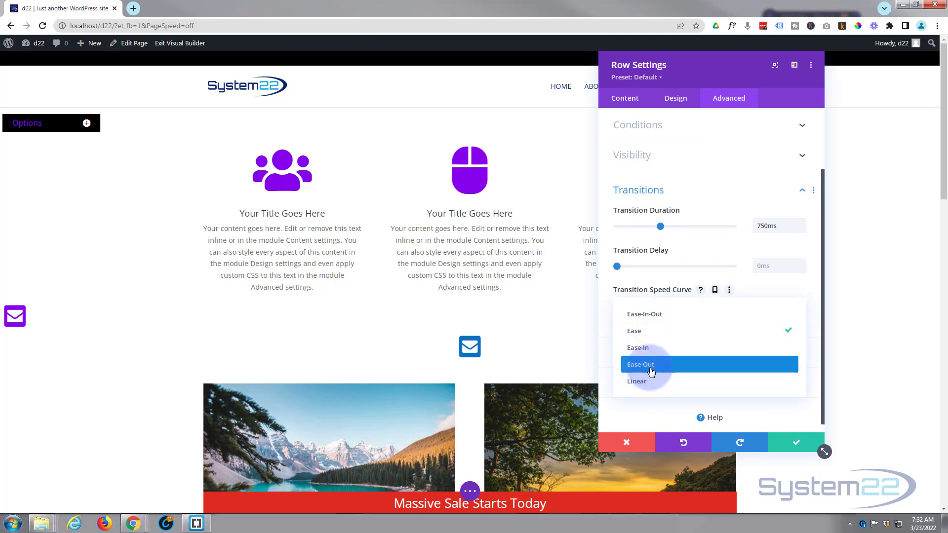
pyautogui.click(638, 315)
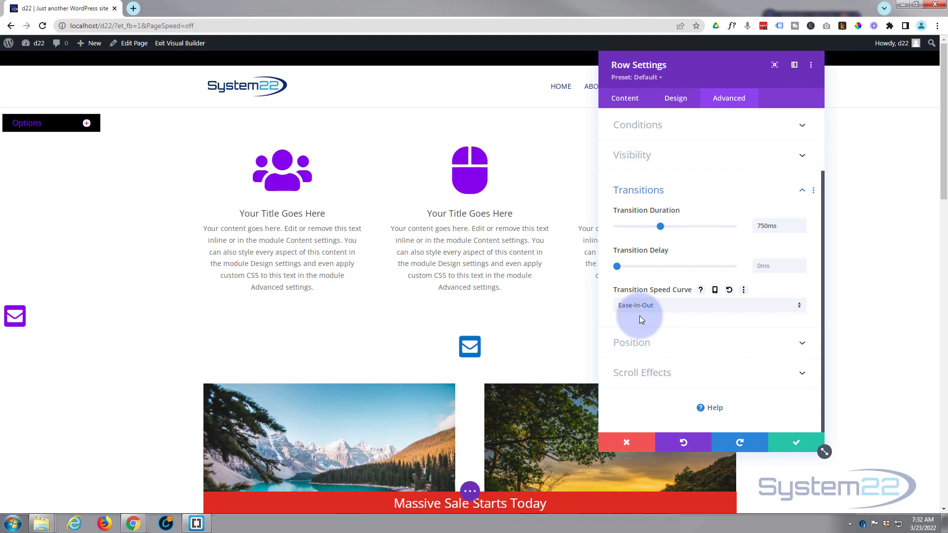
pyautogui.click(797, 445)
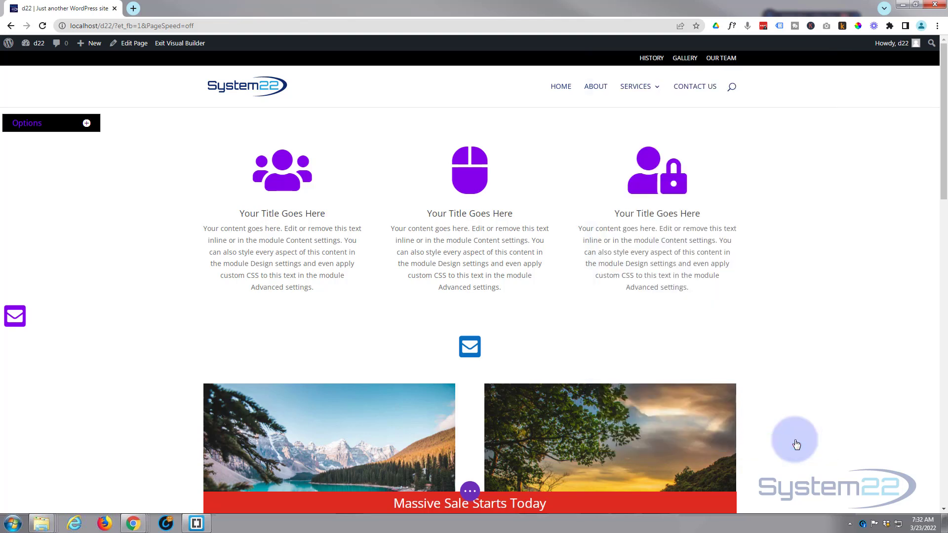
# Save the page and exit the Visual Builder to view the live page.
pyautogui.click(471, 492)
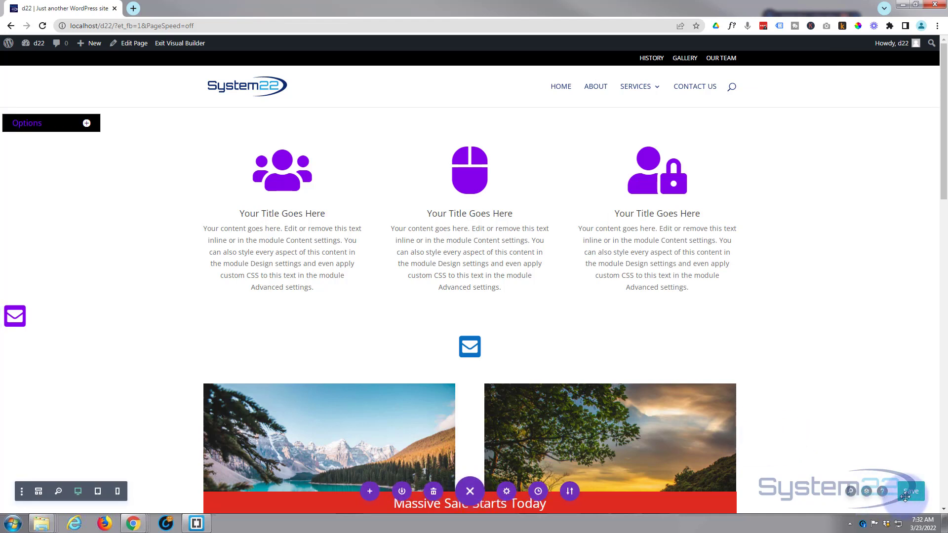
pyautogui.click(906, 494)
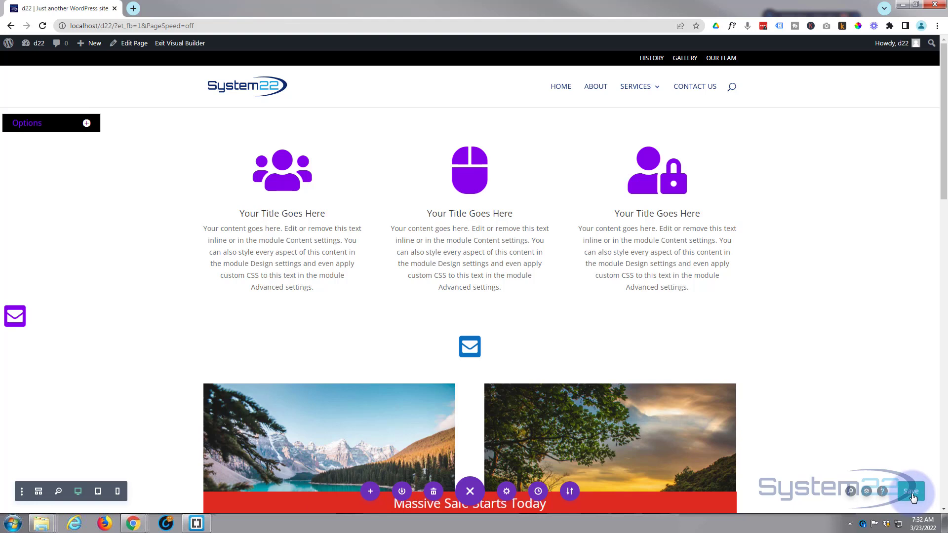
pyautogui.click(179, 45)
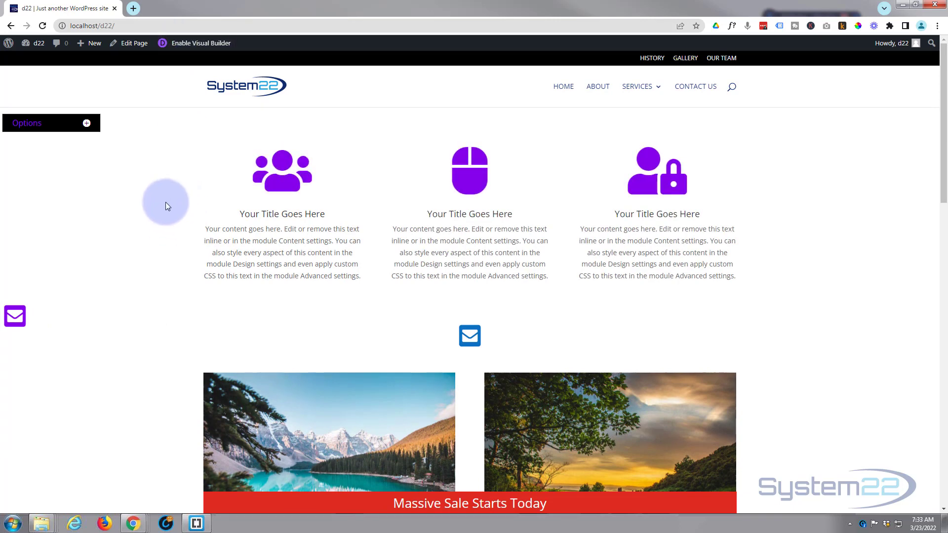
# Examine the "Massive Sale Starts Today" bar's fixed position along the whole length of the live page.
pyautogui.scroll(-10, 170, 224)
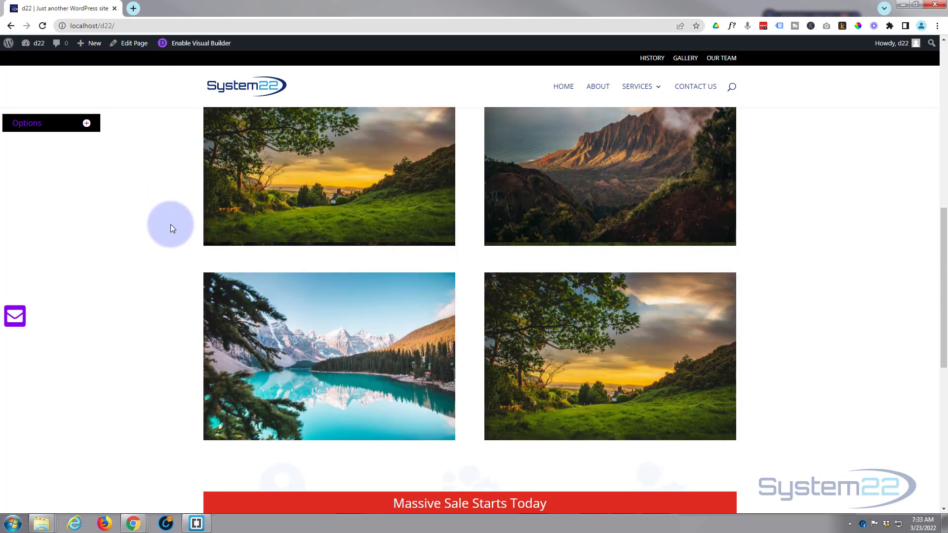
pyautogui.scroll(-5, 170, 225)
pyautogui.scroll(3, 180, 231)
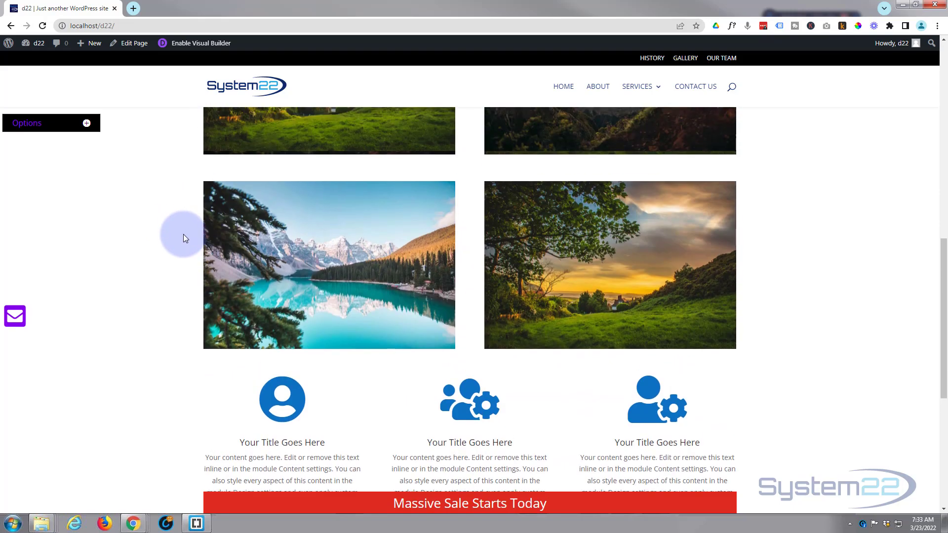
pyautogui.scroll(8, 184, 234)
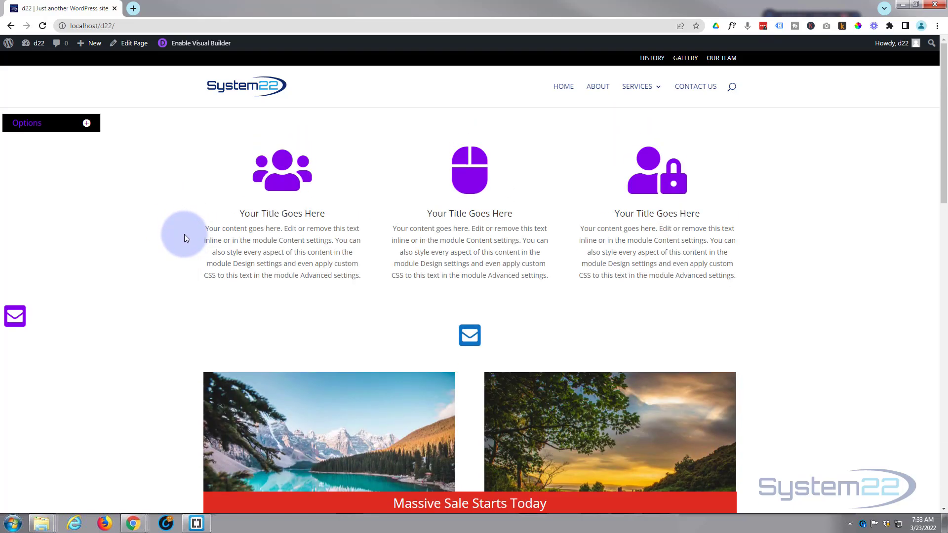
pyautogui.scroll(-10, 185, 235)
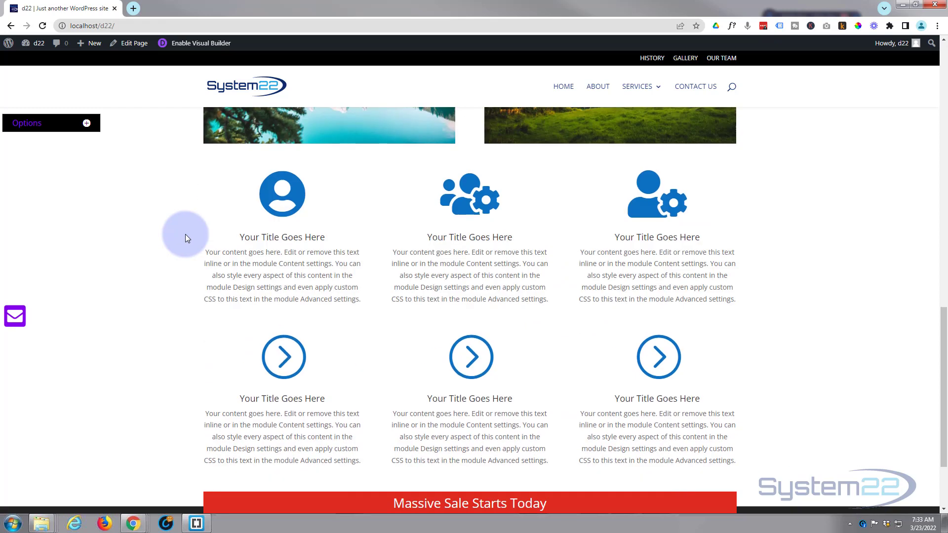
pyautogui.scroll(-3, 185, 237)
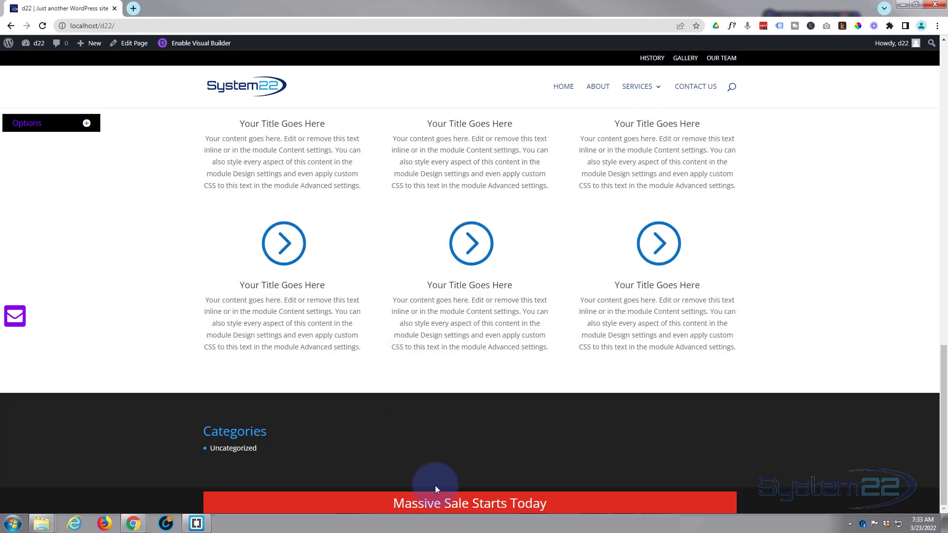
# Test the sale bar's slide-up hover effect and its transition at the footer, top and middle of the live page.
pyautogui.moveTo(435, 504)
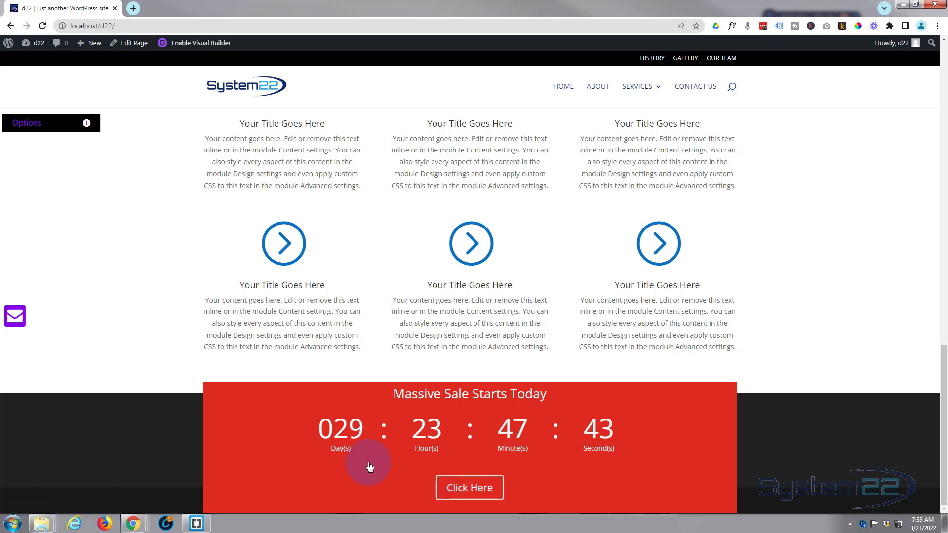
pyautogui.scroll(8, 139, 299)
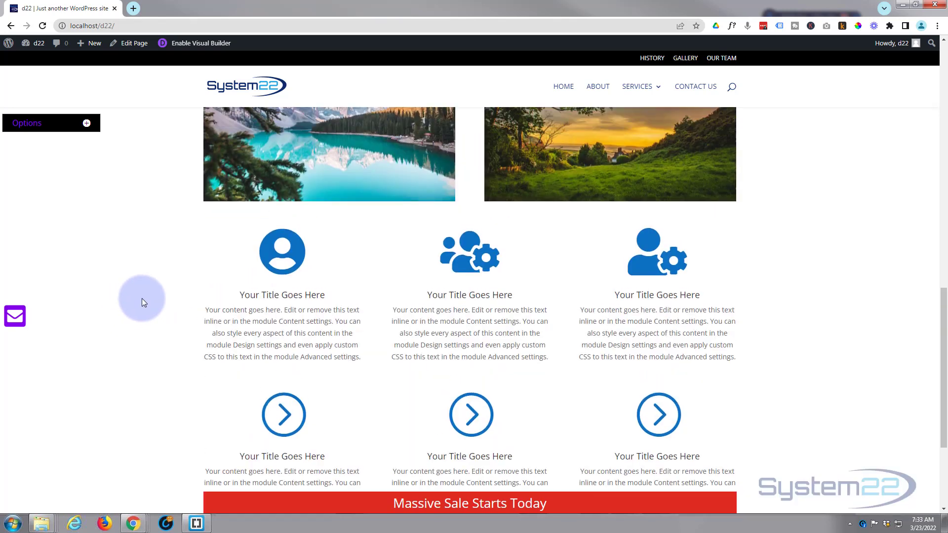
pyautogui.scroll(8, 141, 298)
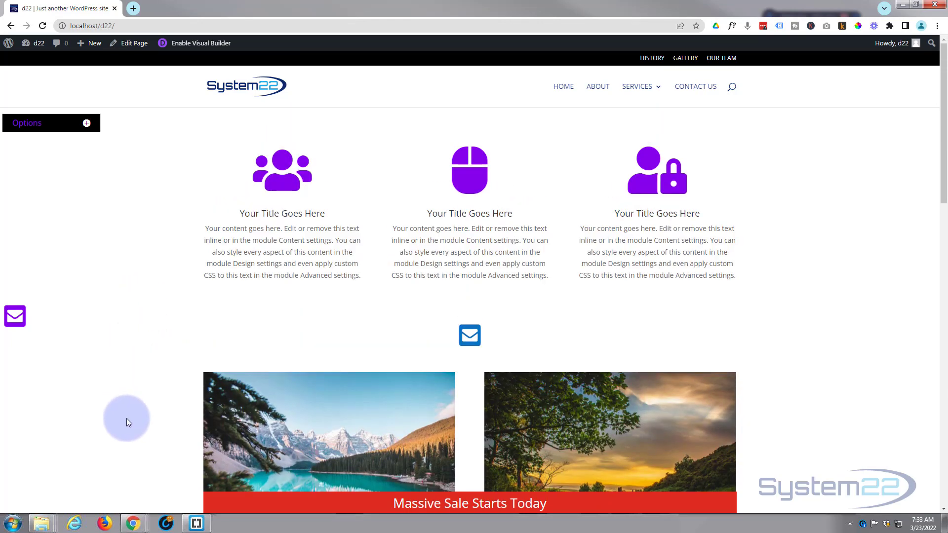
pyautogui.moveTo(339, 507)
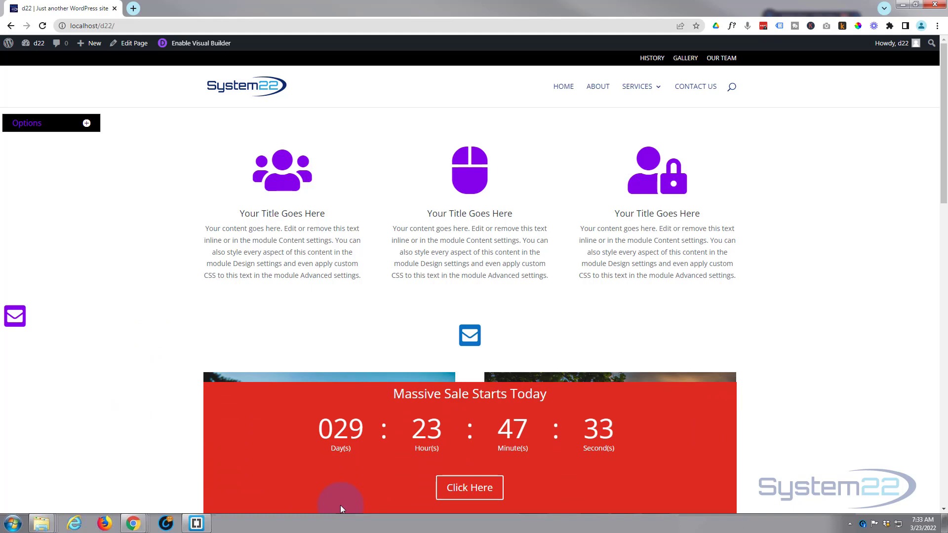
pyautogui.scroll(-10, 123, 391)
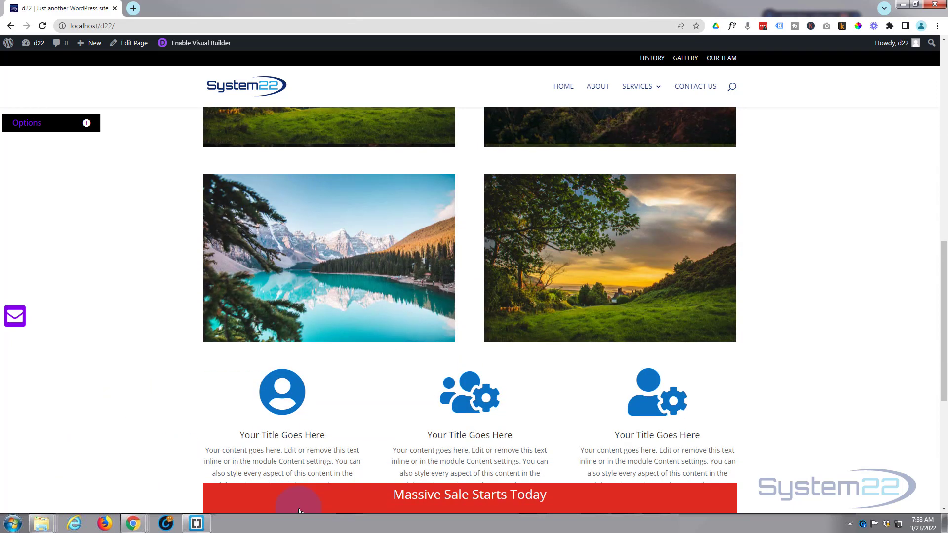
pyautogui.moveTo(300, 502)
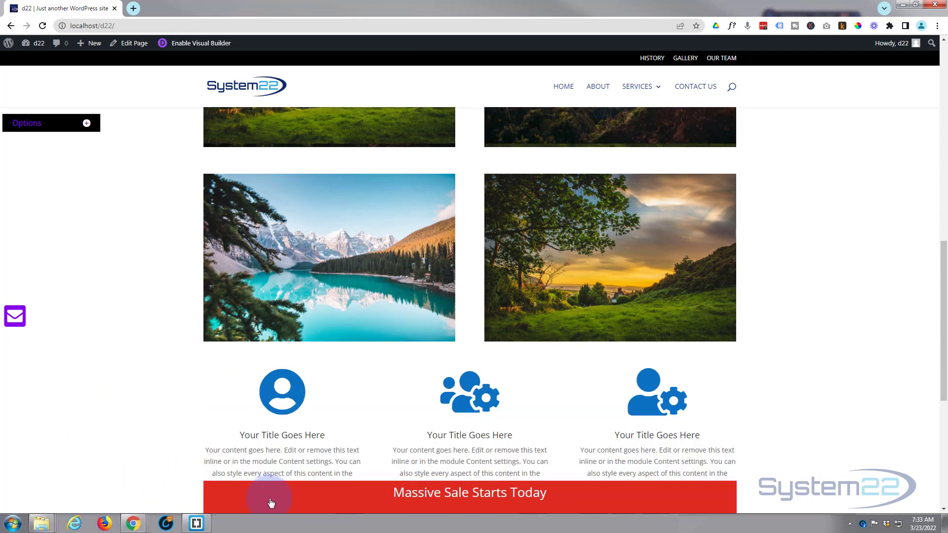
pyautogui.moveTo(268, 499)
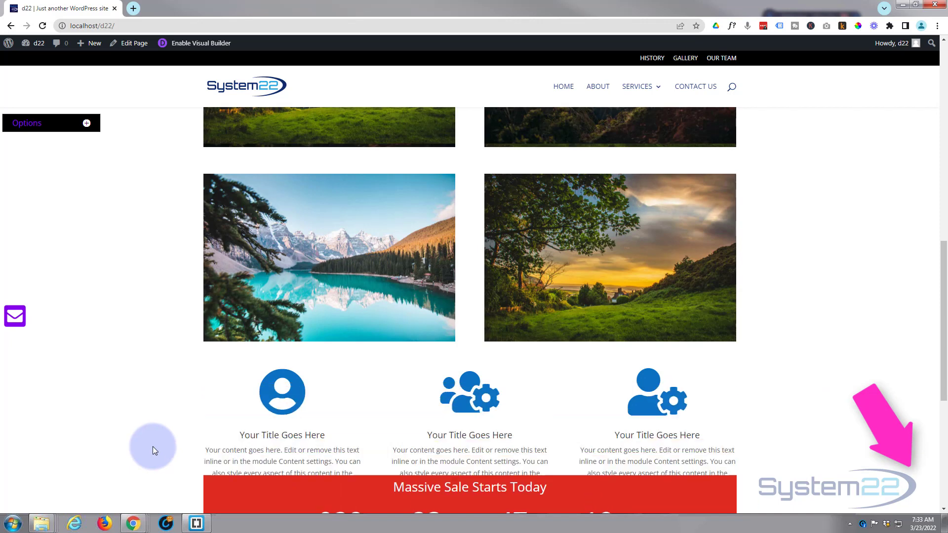
# Recheck the sale bar's position across the page and test the Click Here button in the expanded countdown row.
pyautogui.scroll(8, 149, 446)
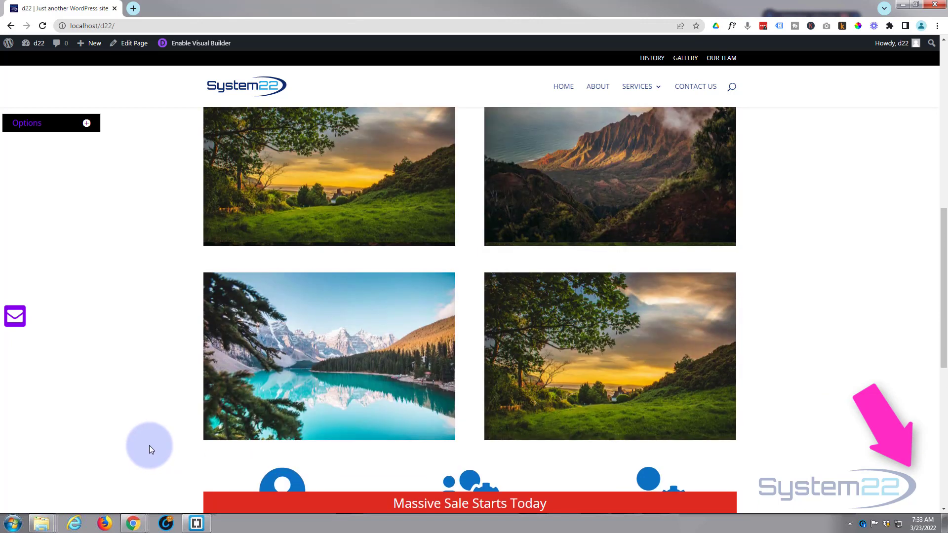
pyautogui.scroll(4, 150, 445)
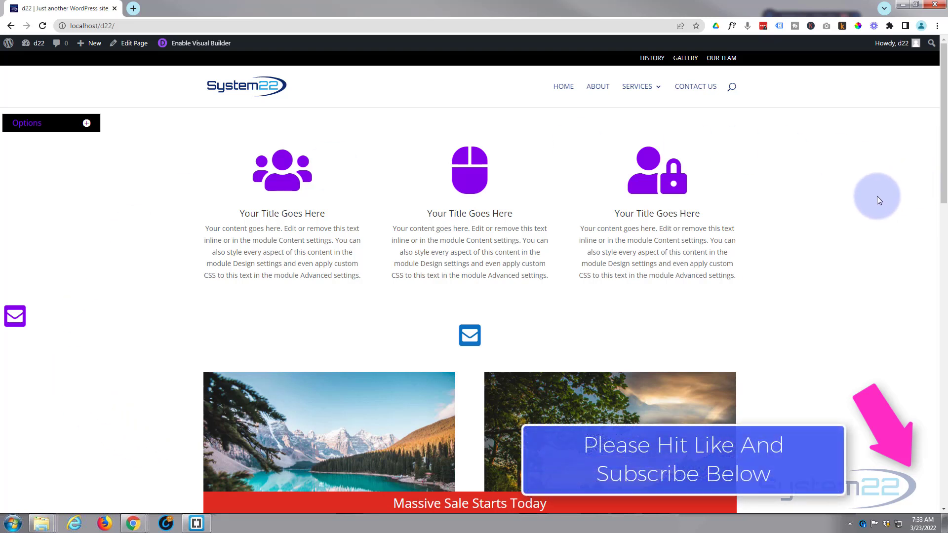
pyautogui.scroll(-5, 876, 206)
pyautogui.scroll(-10, 878, 206)
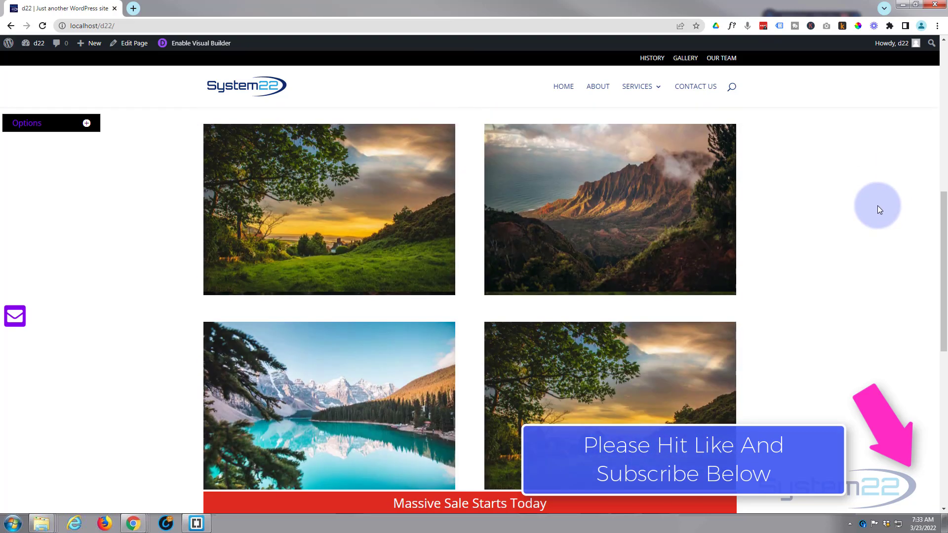
pyautogui.scroll(-2, 878, 205)
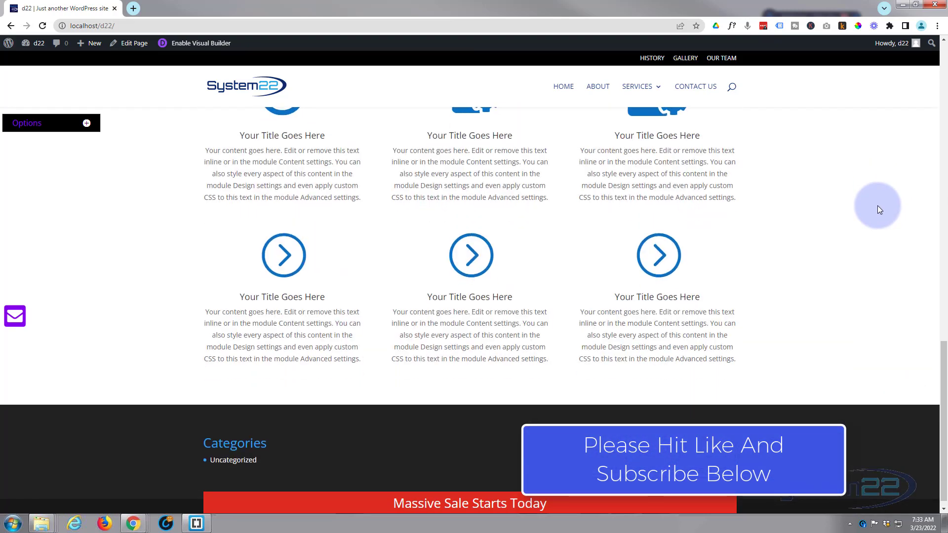
pyautogui.scroll(5, 878, 206)
pyautogui.scroll(2, 878, 206)
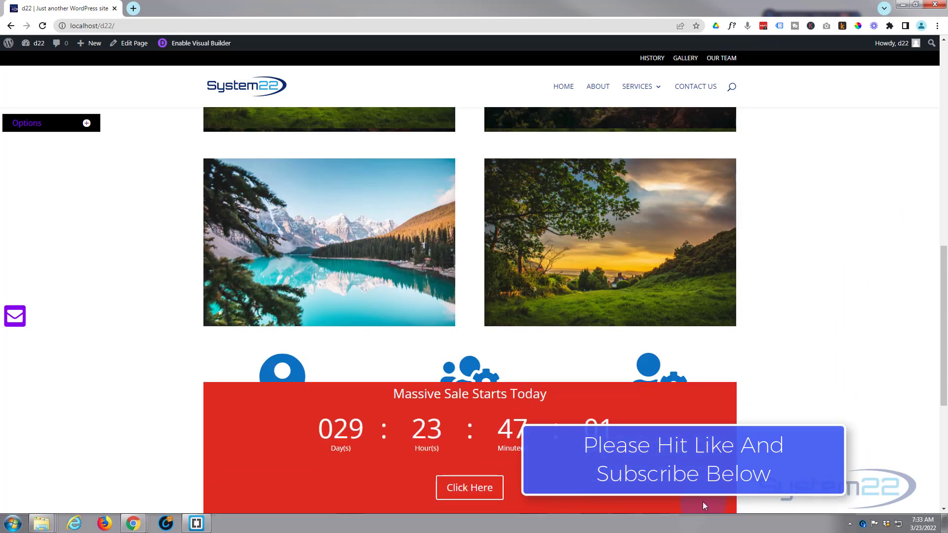
pyautogui.click(485, 493)
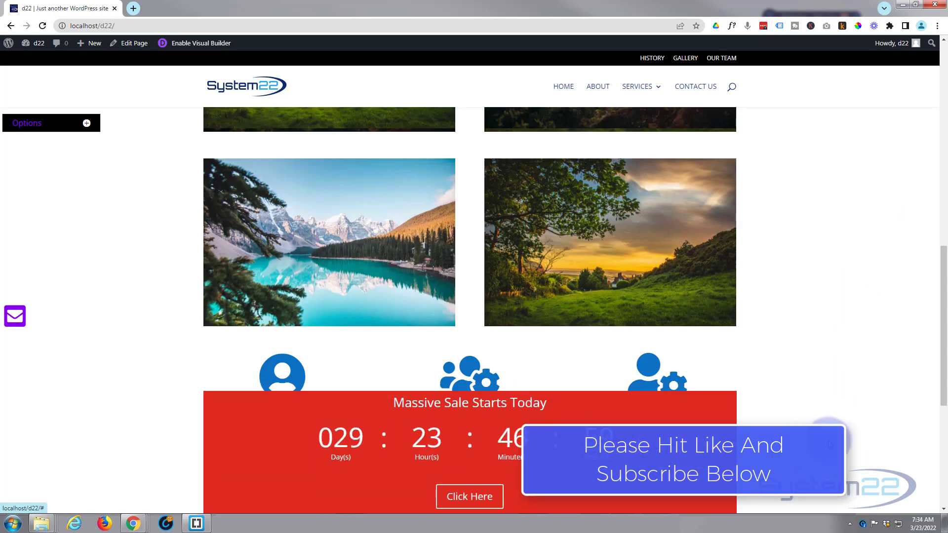
pyautogui.scroll(4, 838, 437)
pyautogui.scroll(8, 838, 437)
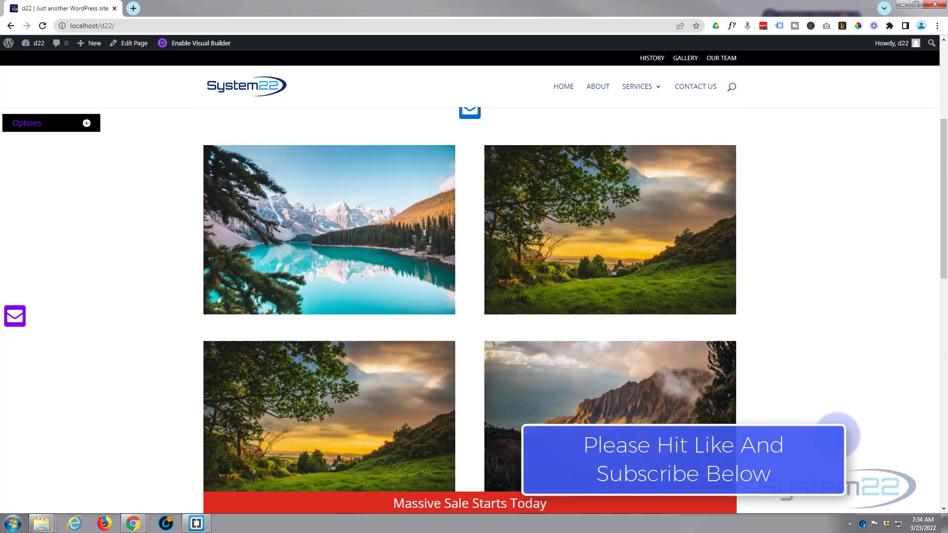